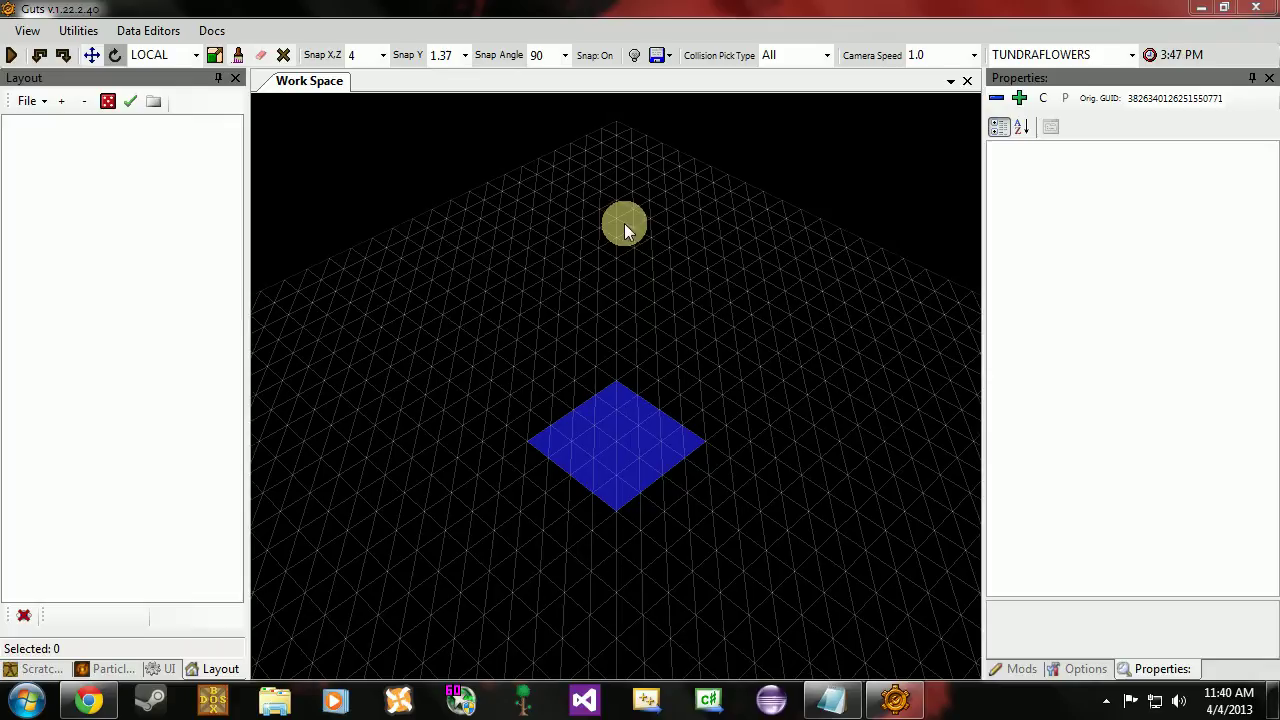
Open the Room Piece Palette and shift its window slightly over the work space.
{"action": "left_click", "coordinate": [28, 36]}
{"action": "left_click", "coordinate": [28, 33]}
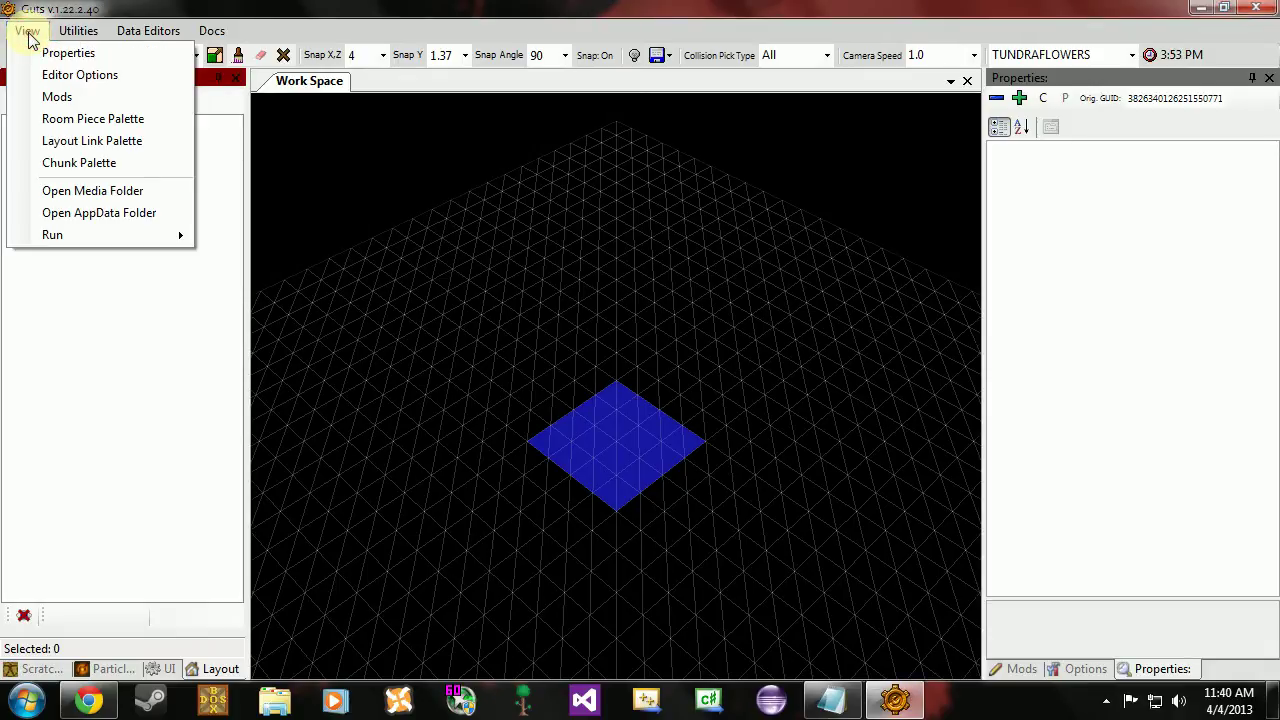
{"action": "left_click", "coordinate": [112, 128]}
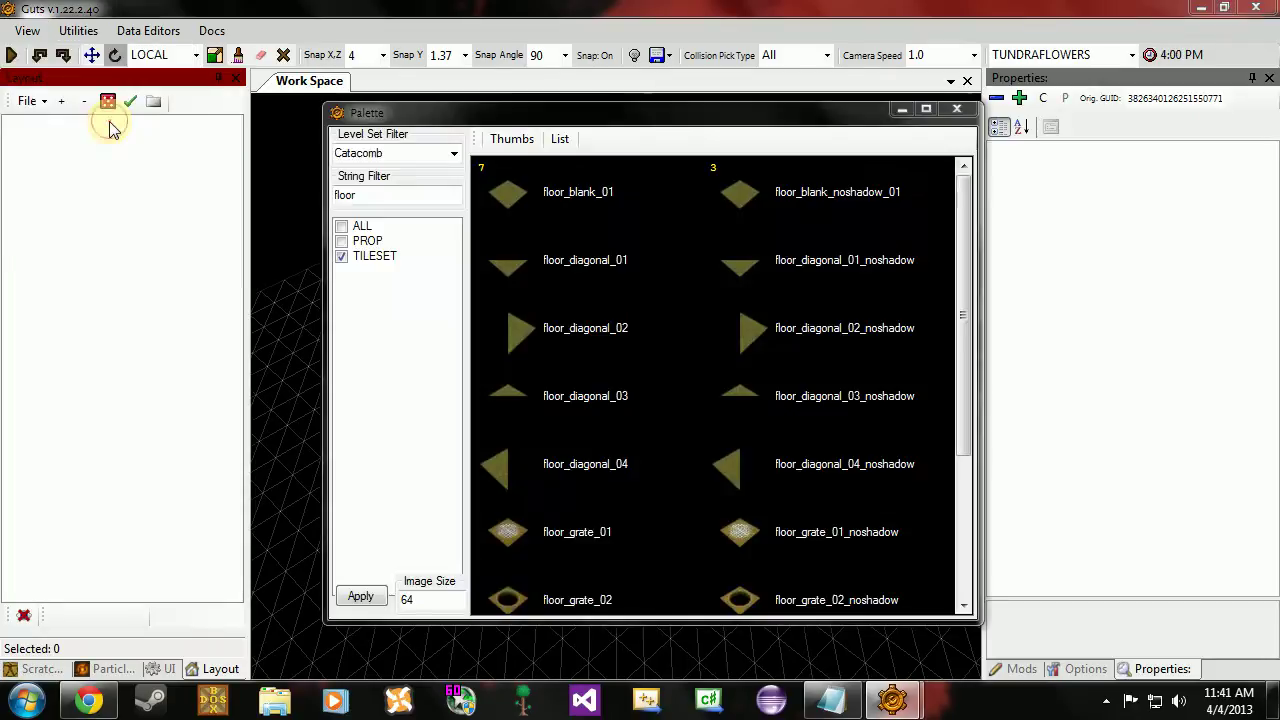
{"action": "left_click_drag", "start_coordinate": [493, 119], "coordinate": [480, 126]}
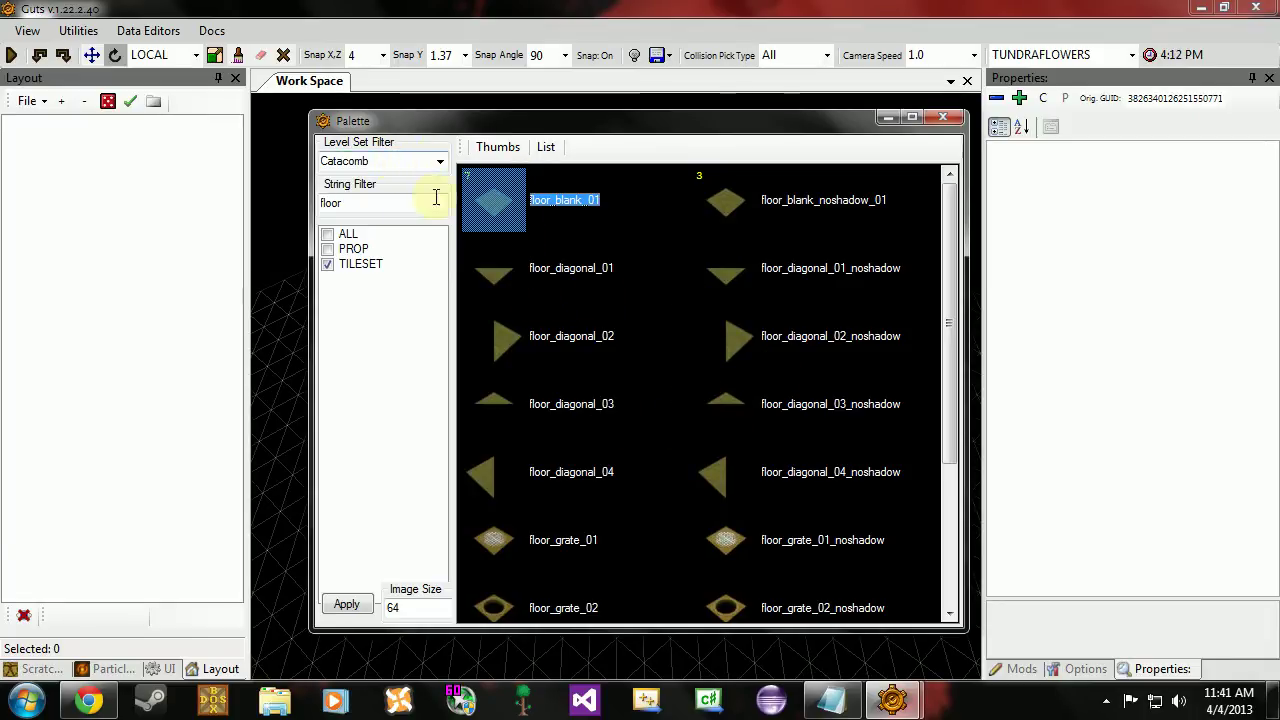
Examine the palette's Level Set Filter choices and its String Filter, leaving Catacomb and "floor" in place.
{"action": "left_click", "coordinate": [440, 161]}
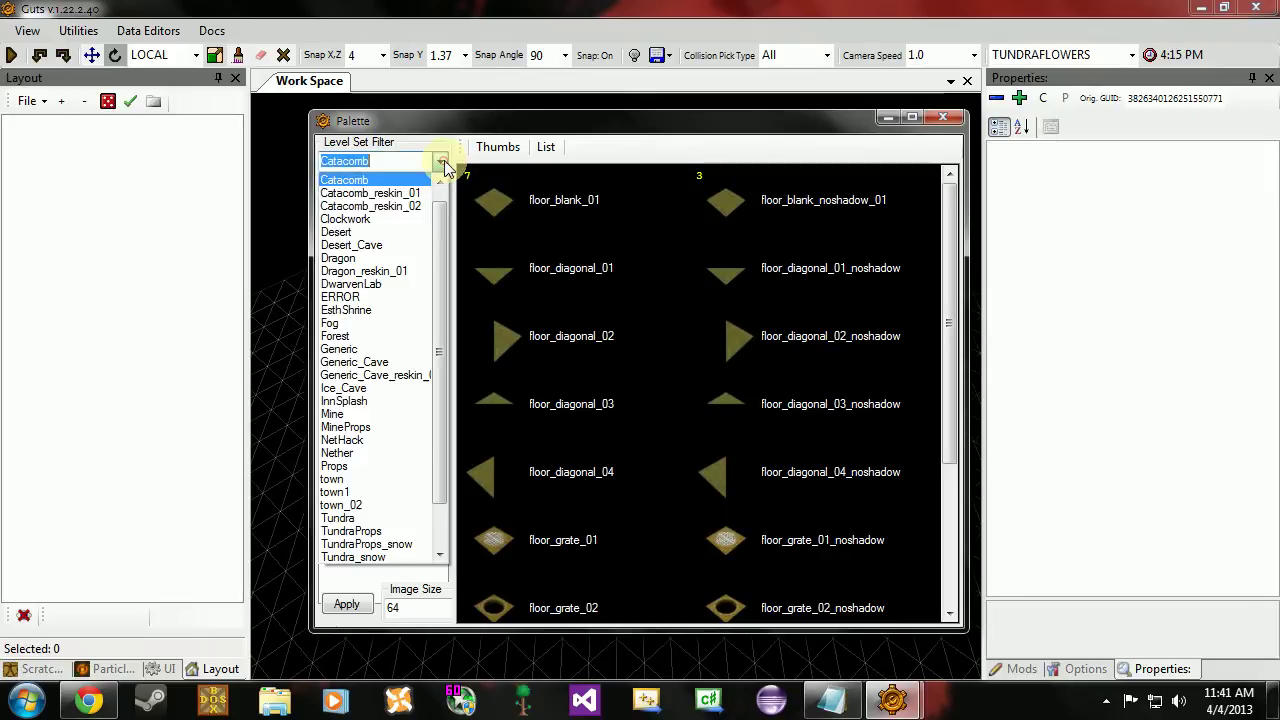
{"action": "scroll", "coordinate": [440, 185], "scroll_direction": "up", "scroll_amount": 1}
{"action": "left_click", "coordinate": [440, 161]}
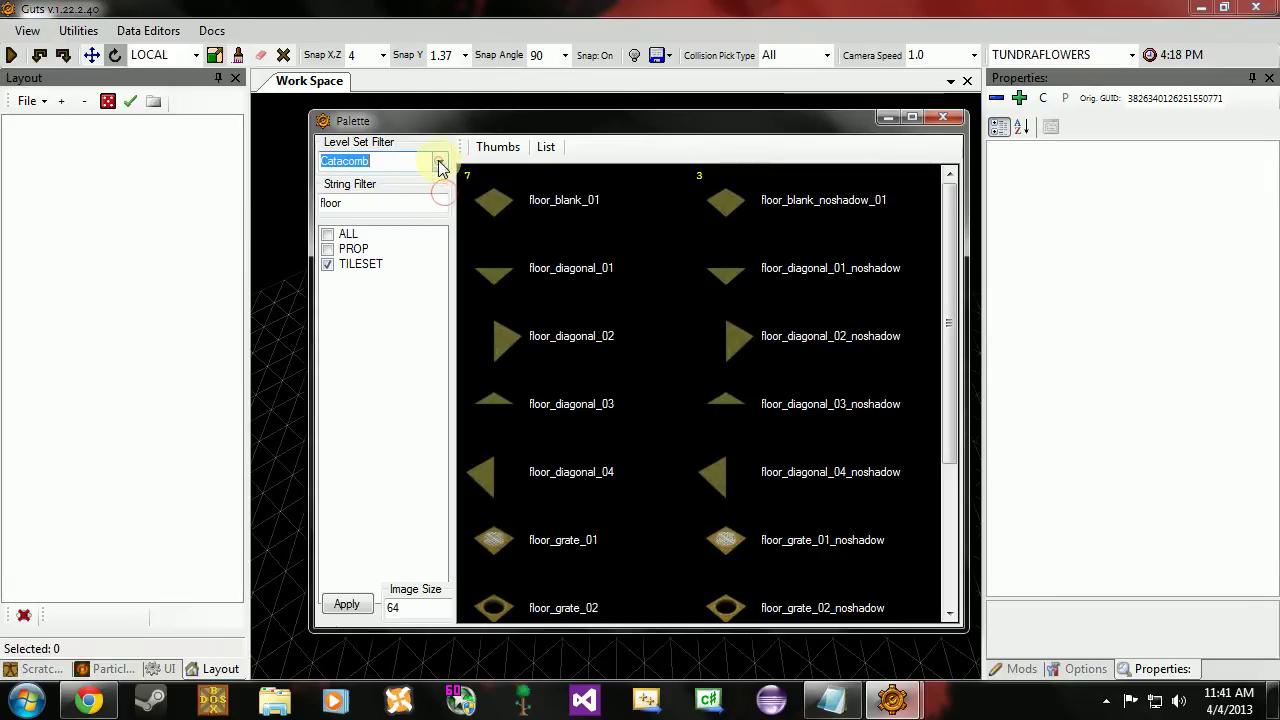
{"action": "left_click", "coordinate": [363, 203]}
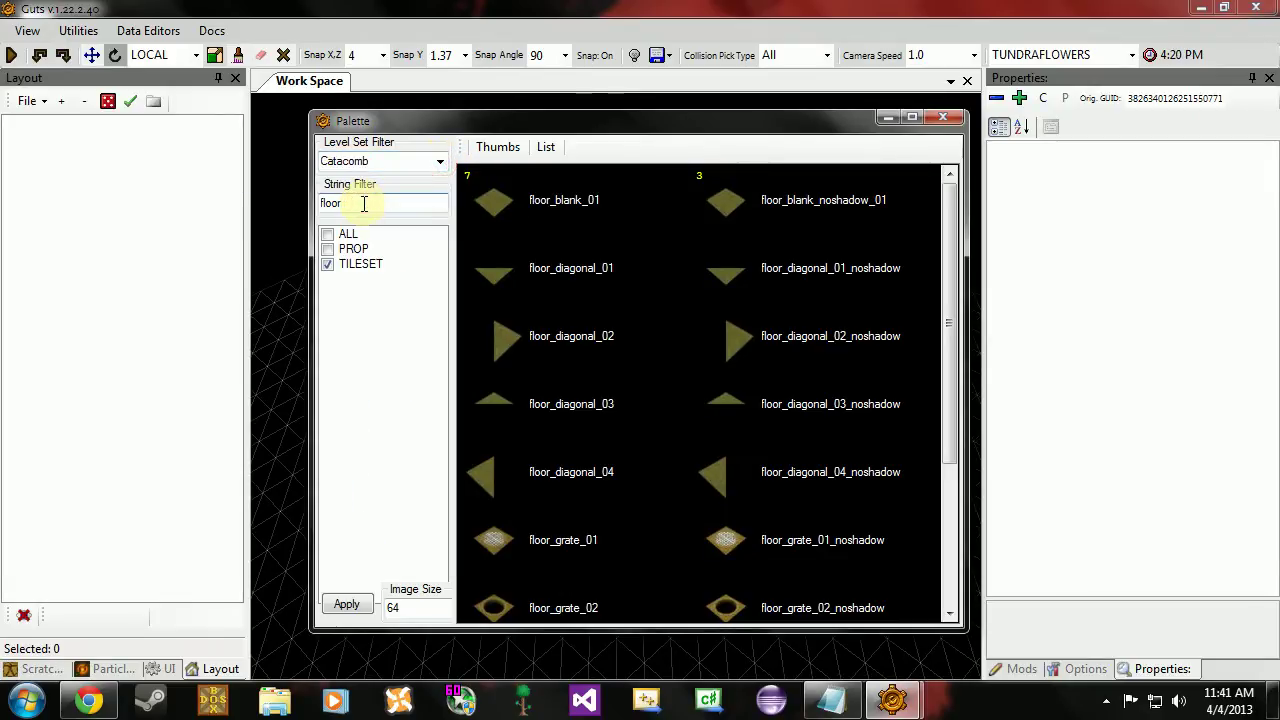
{"action": "double_click", "coordinate": [366, 204]}
{"action": "left_click", "coordinate": [367, 207]}
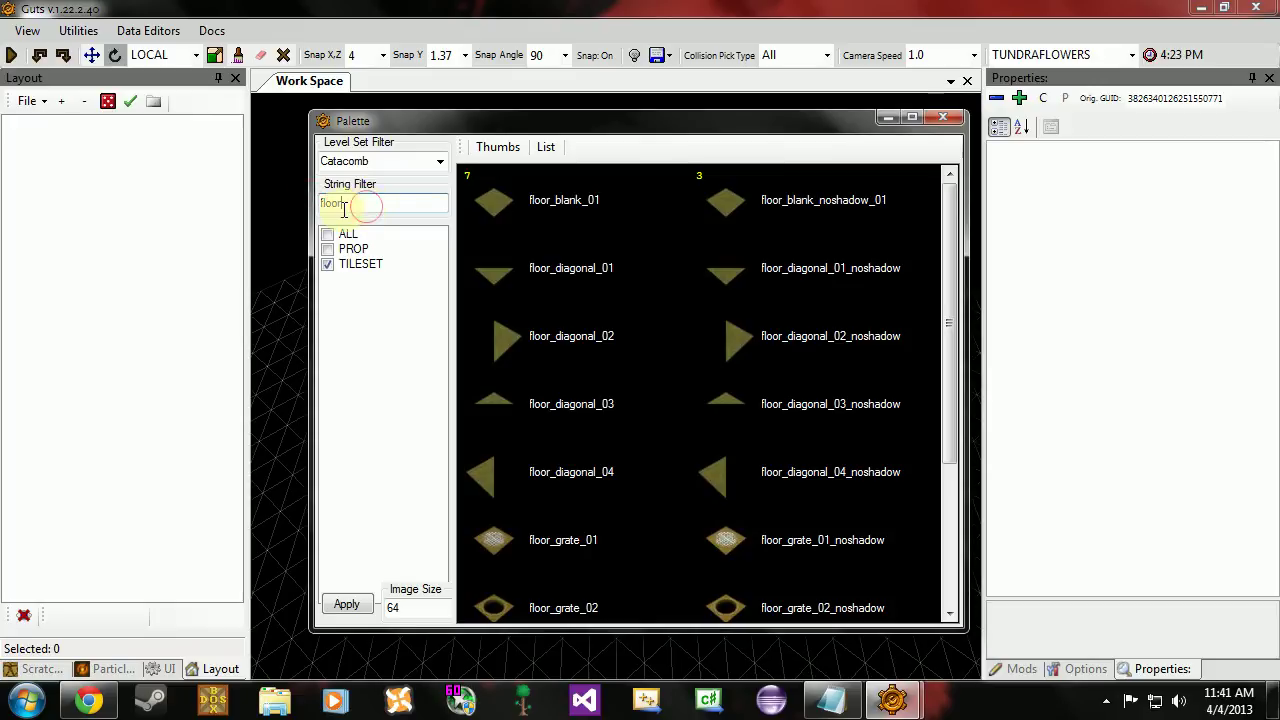
{"action": "left_click", "coordinate": [342, 210]}
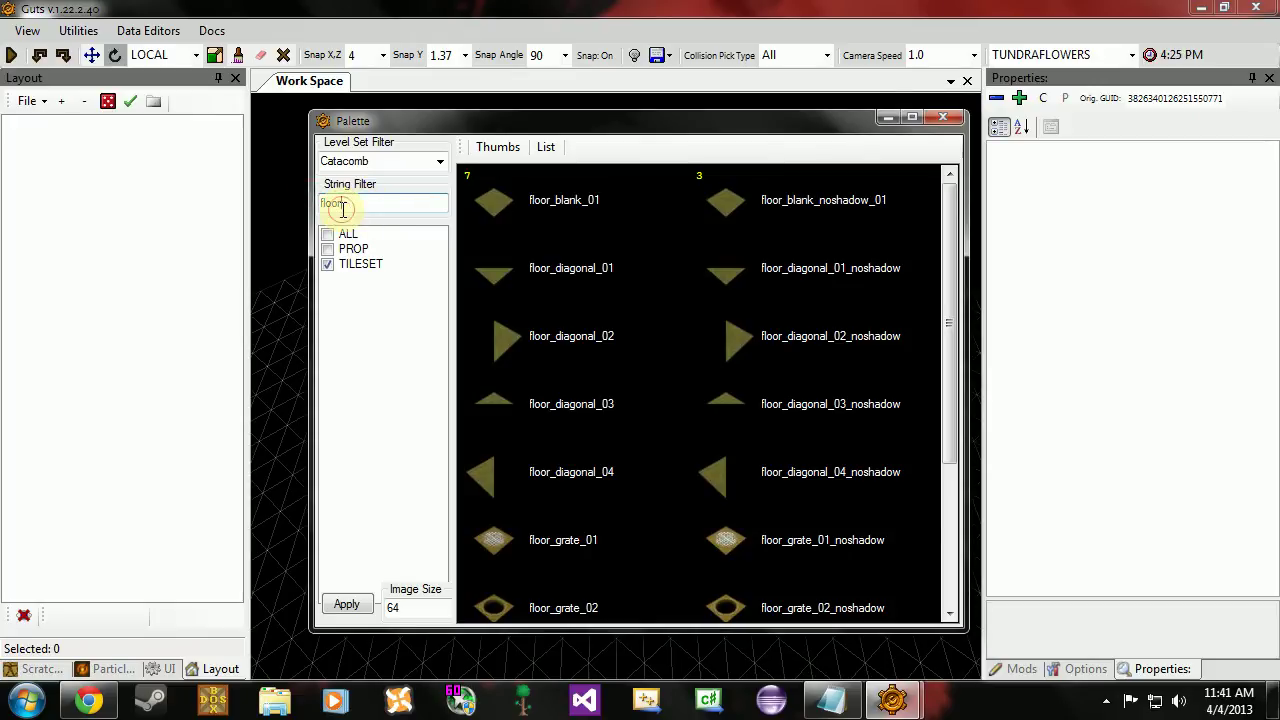
Compare the list and thumbnail views of the Catacomb floor pieces and look through the available thumbnails.
{"action": "left_click", "coordinate": [517, 201]}
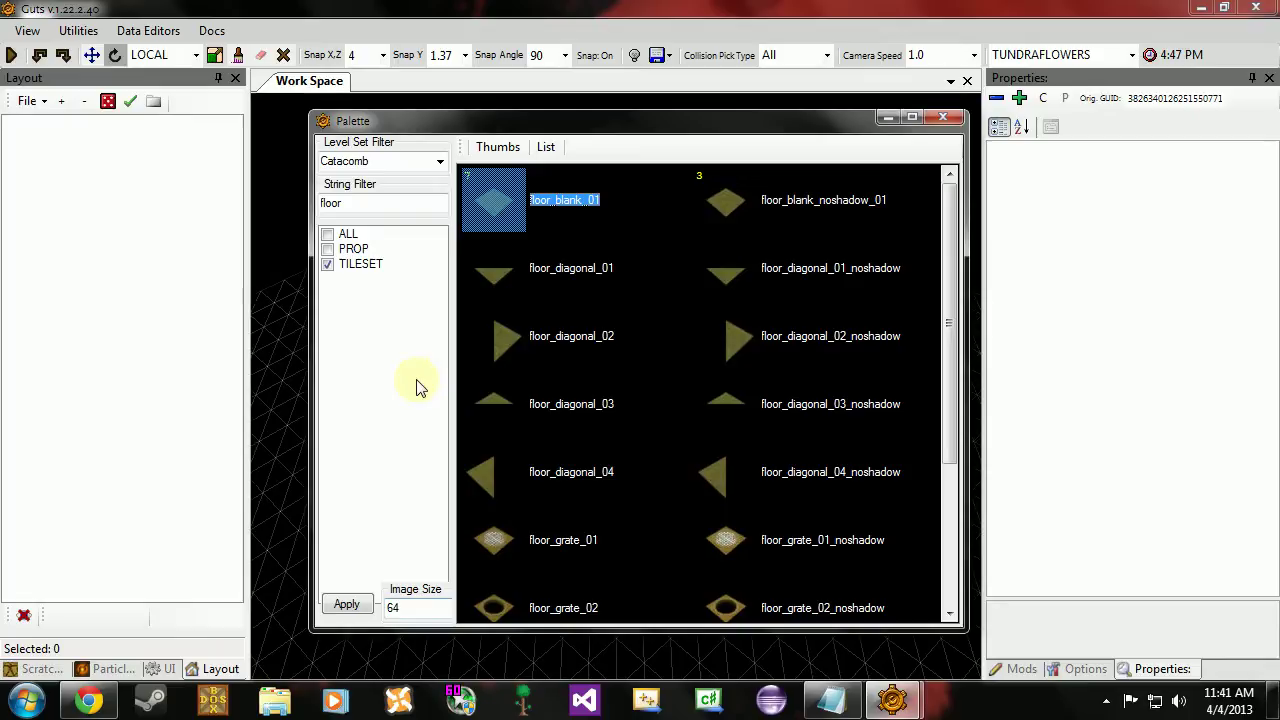
{"action": "left_click", "coordinate": [537, 152]}
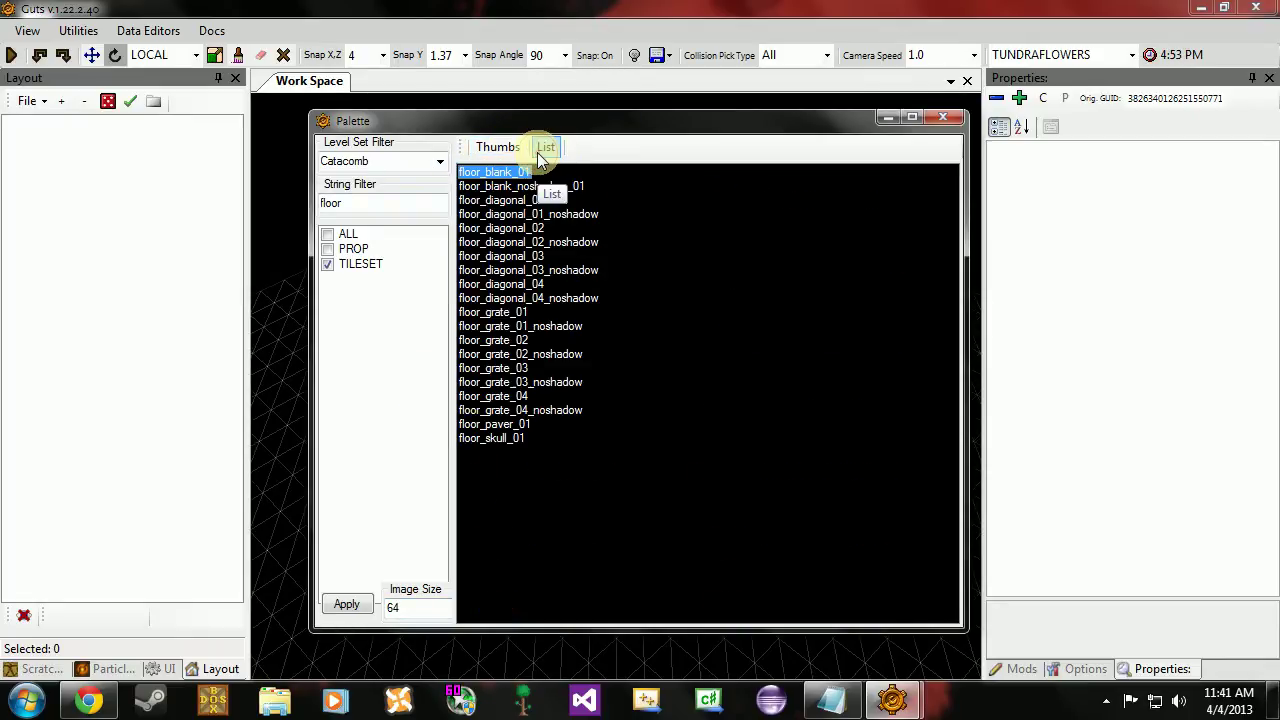
{"action": "left_click", "coordinate": [482, 148]}
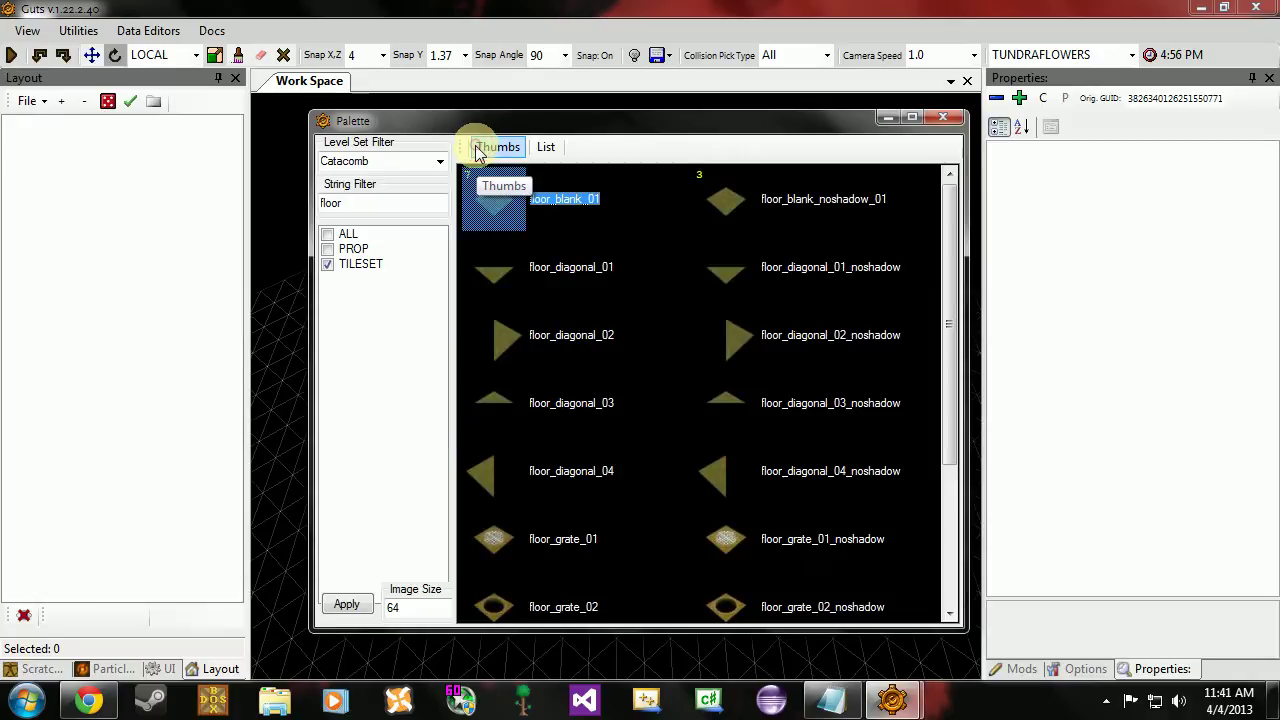
{"action": "left_click", "coordinate": [545, 146]}
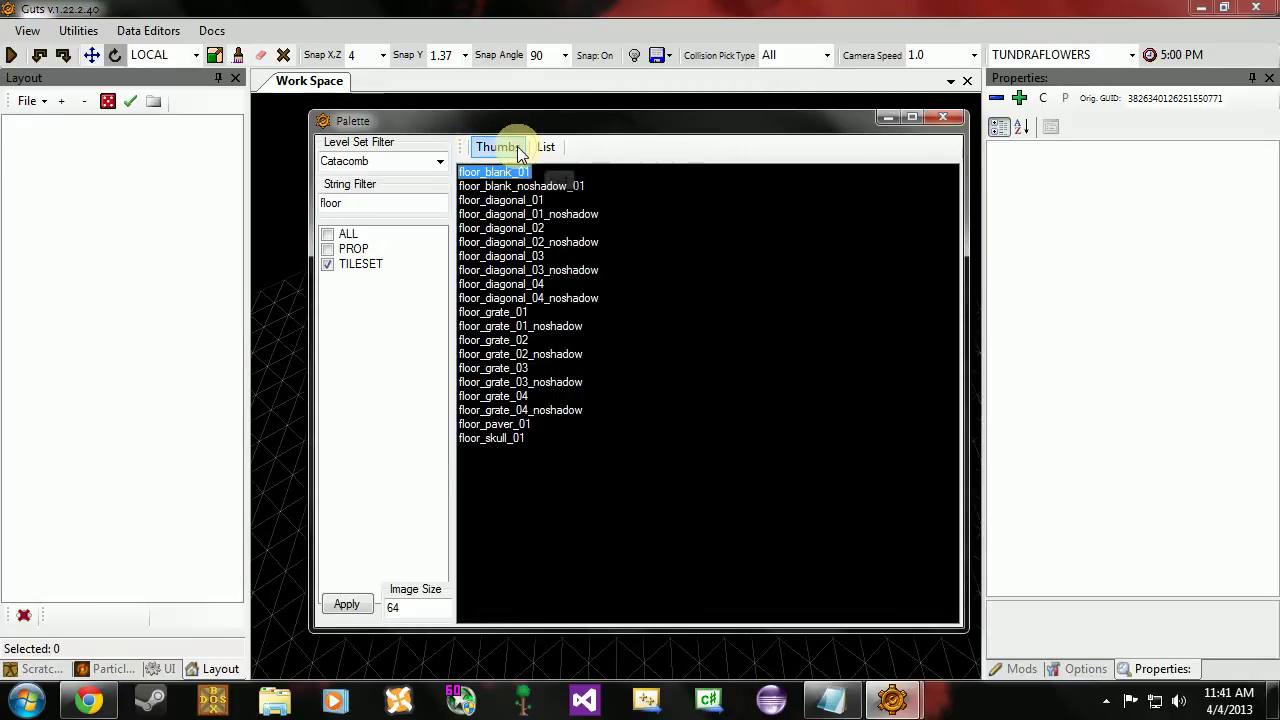
{"action": "left_click", "coordinate": [505, 148]}
{"action": "scroll", "coordinate": [819, 313], "scroll_direction": "down", "scroll_amount": 3}
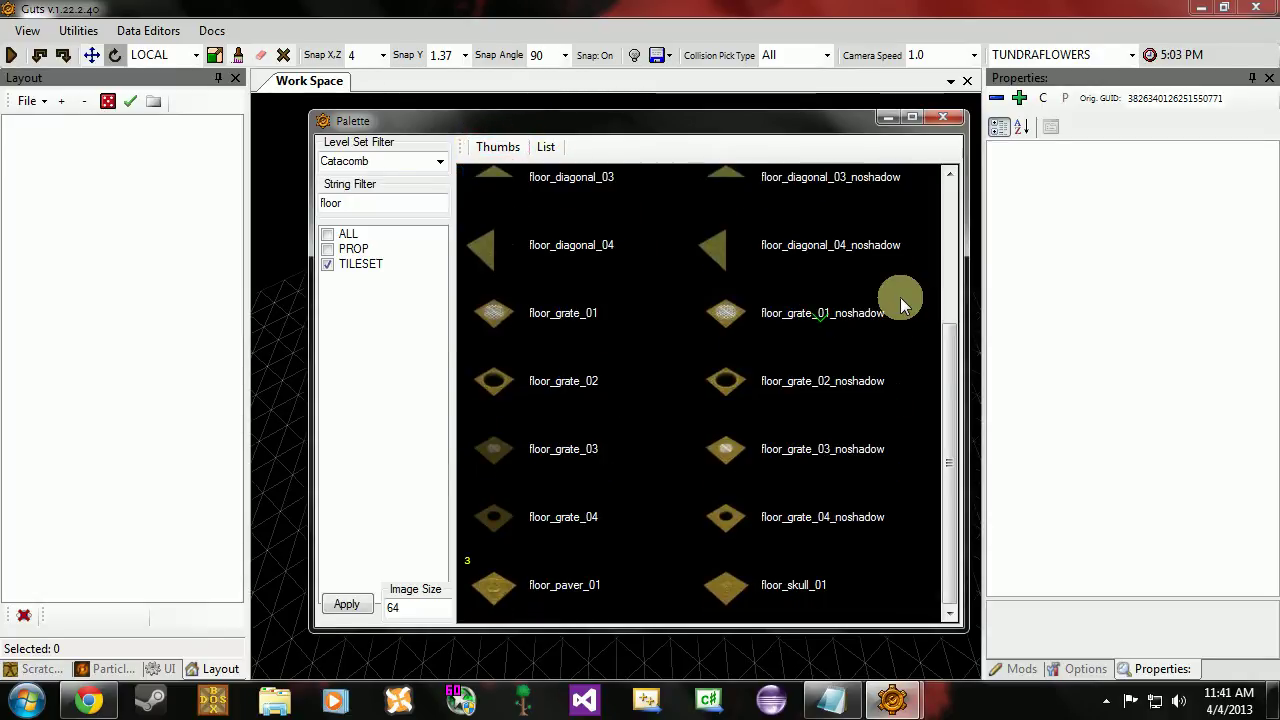
{"action": "scroll", "coordinate": [900, 300], "scroll_direction": "up", "scroll_amount": 3}
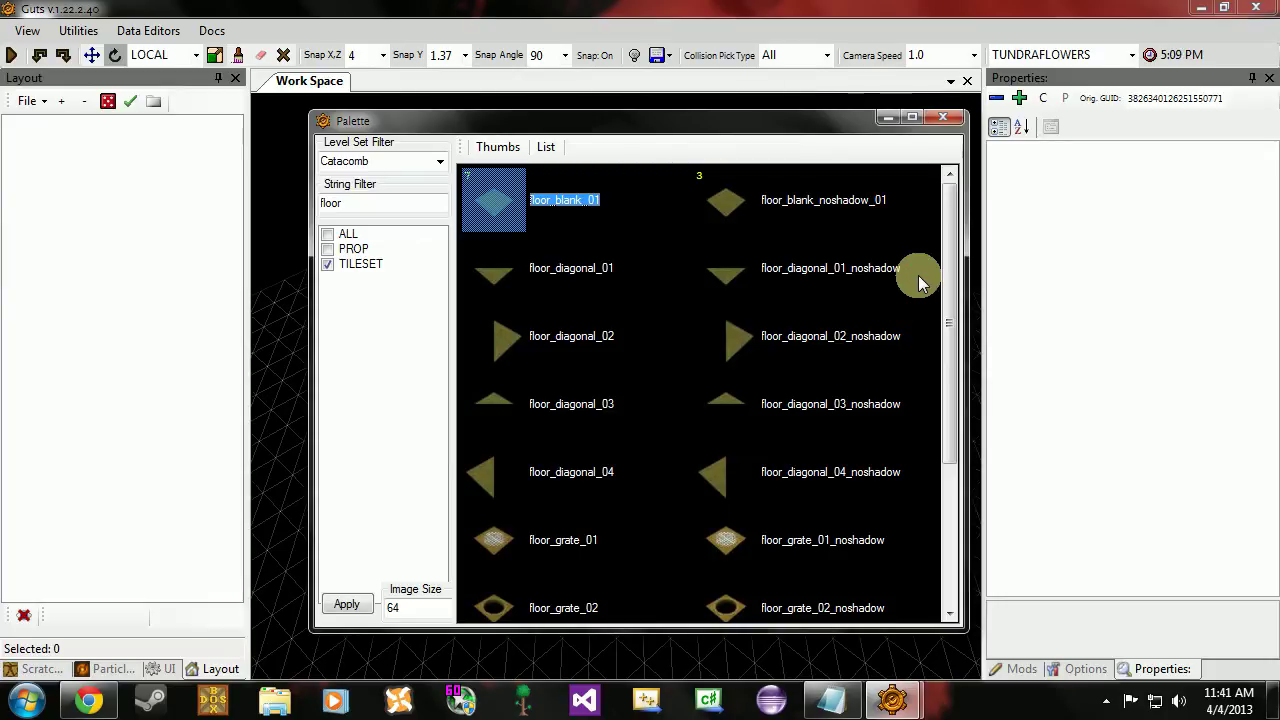
Add the floor_blank_01 room piece to the layout and view it squarely on the grid.
{"action": "double_click", "coordinate": [511, 207]}
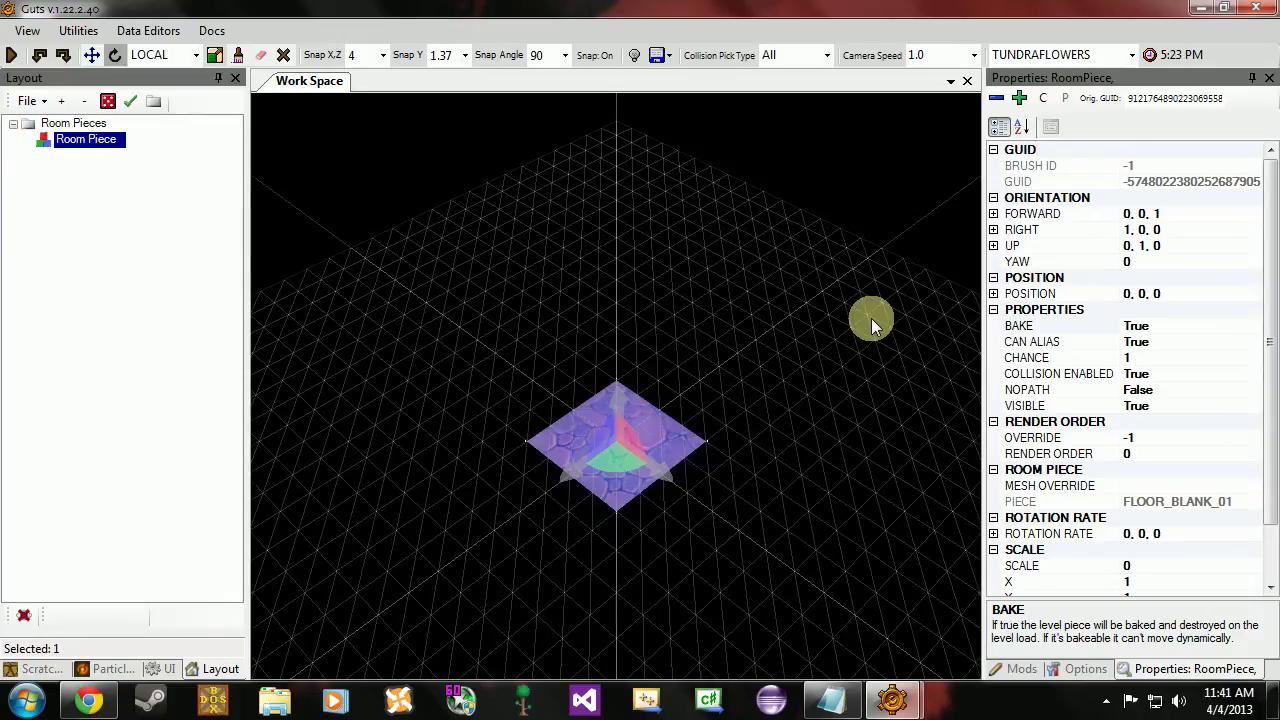
{"action": "right_click_drag", "start_coordinate": [871, 318], "coordinate": [344, 200]}
{"action": "key", "text": "s"}
{"action": "key", "text": "w"}
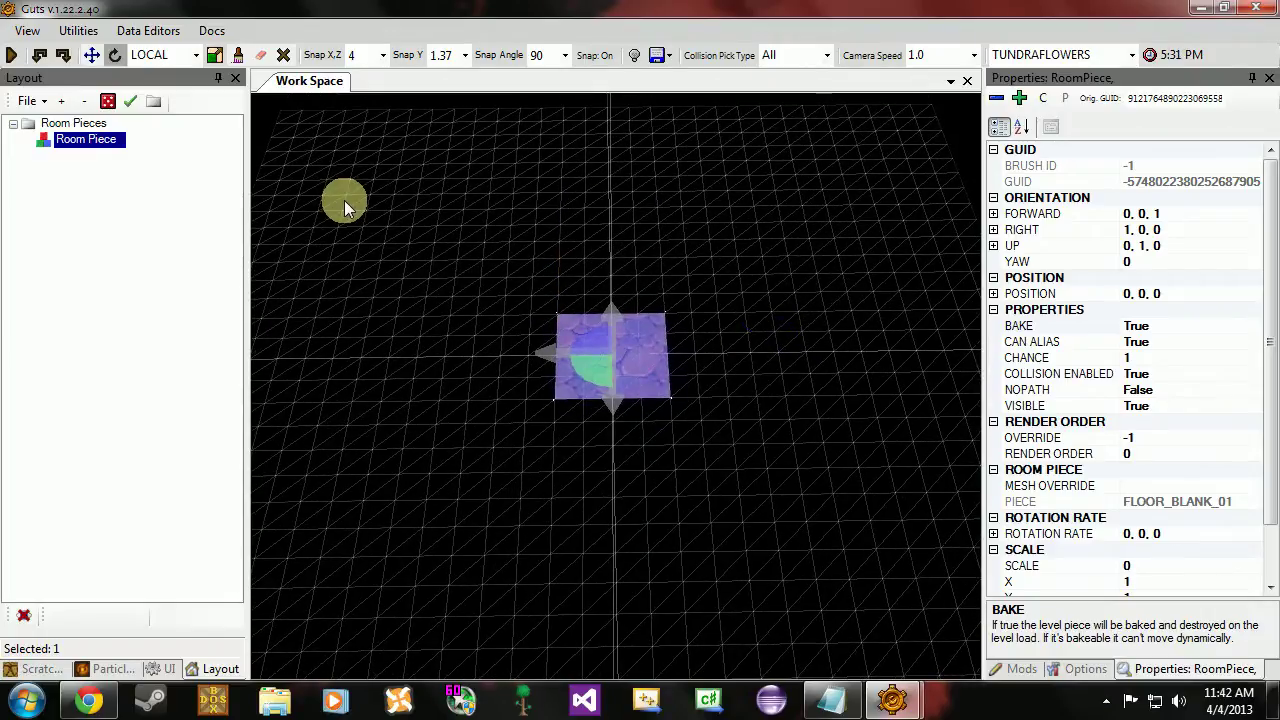
Examine the properties of the Room Pieces group and of the room piece inside it.
{"action": "left_click", "coordinate": [74, 123]}
{"action": "left_click", "coordinate": [72, 140]}
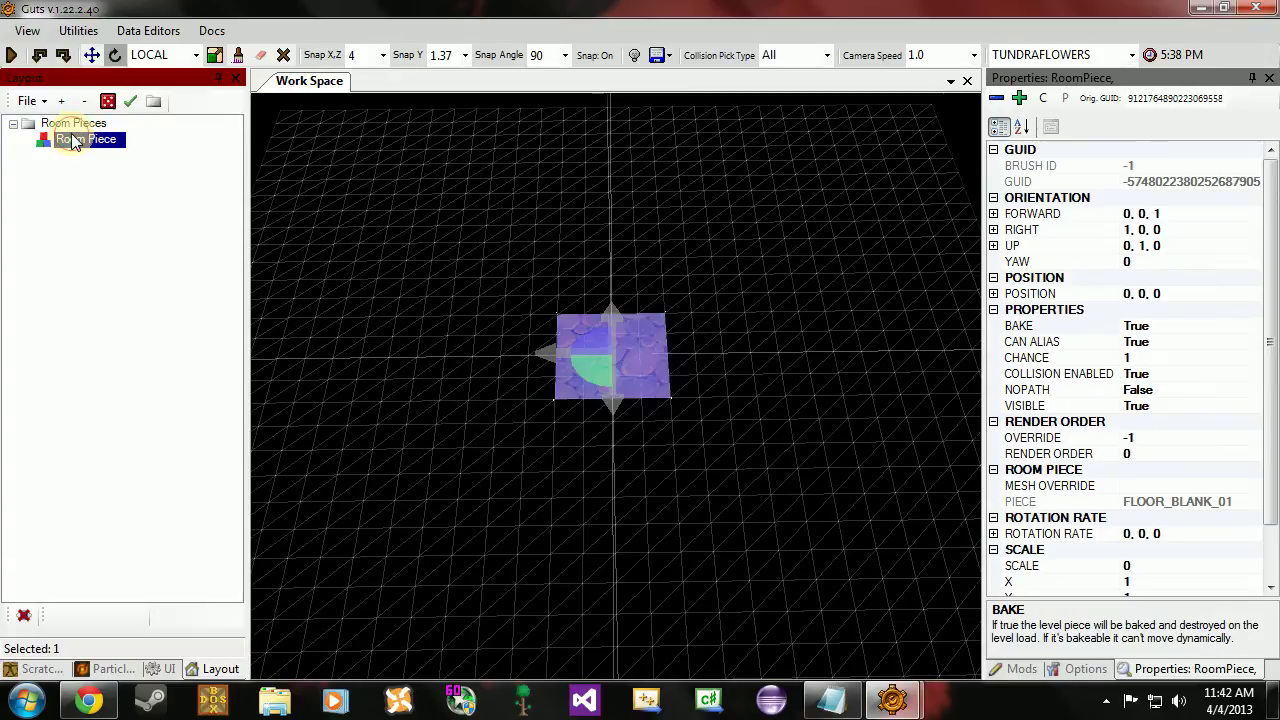
{"action": "left_click", "coordinate": [74, 123]}
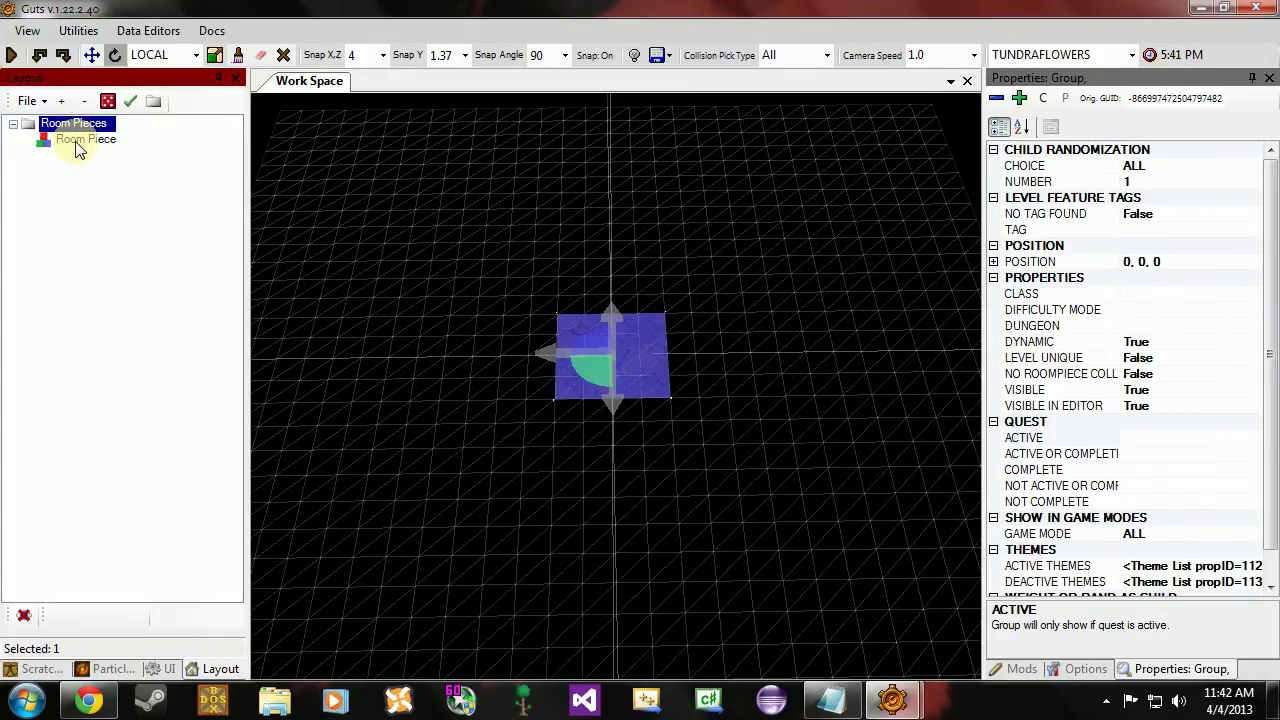
{"action": "left_click", "coordinate": [79, 145]}
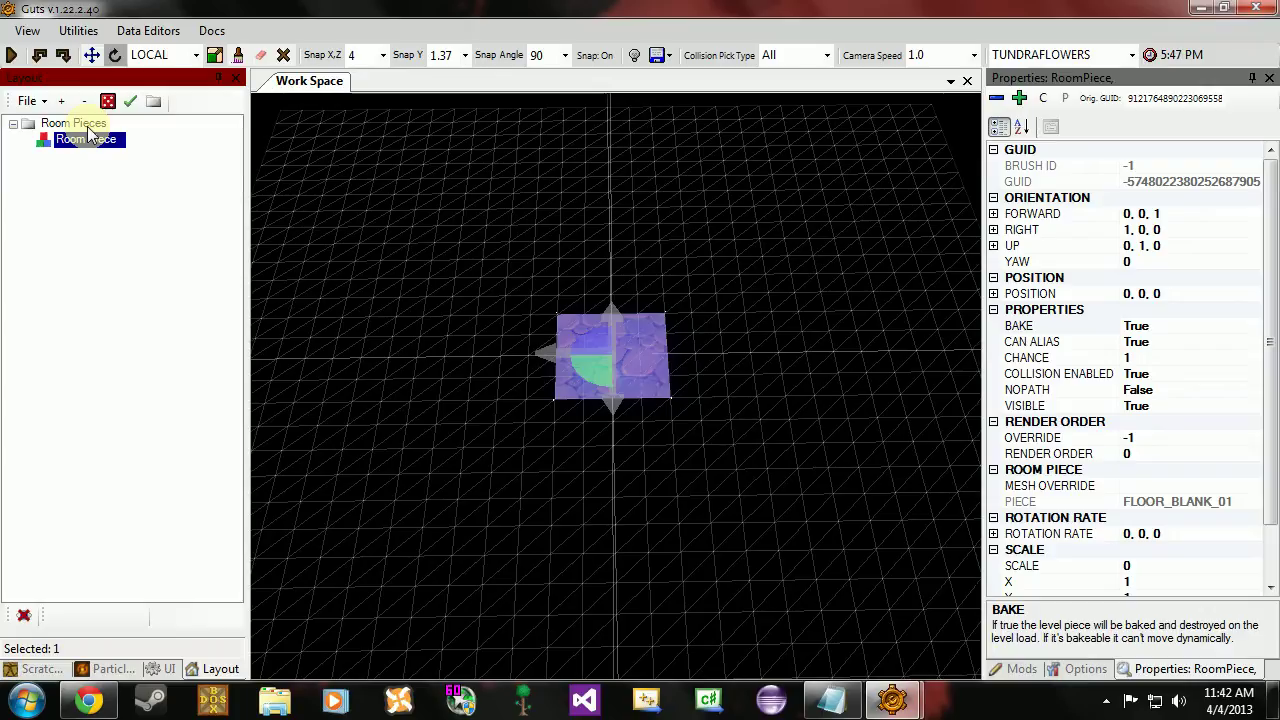
{"action": "left_click", "coordinate": [88, 126]}
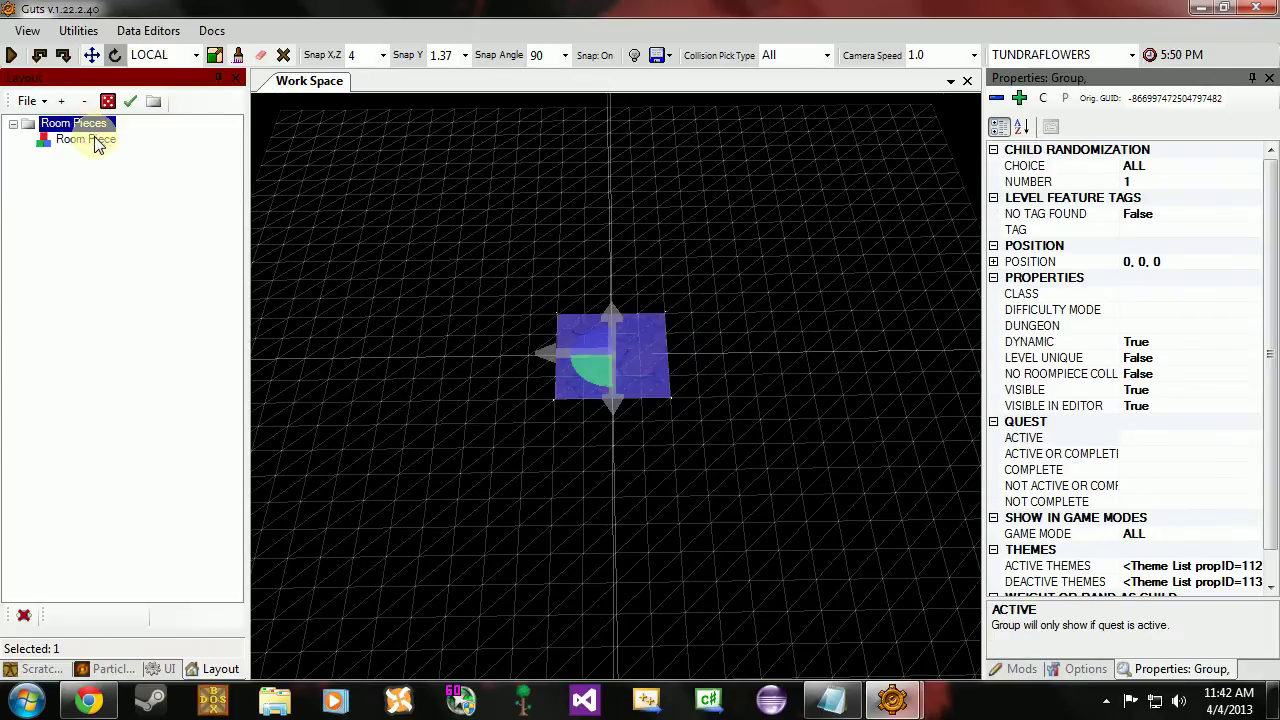
{"action": "left_click", "coordinate": [96, 143]}
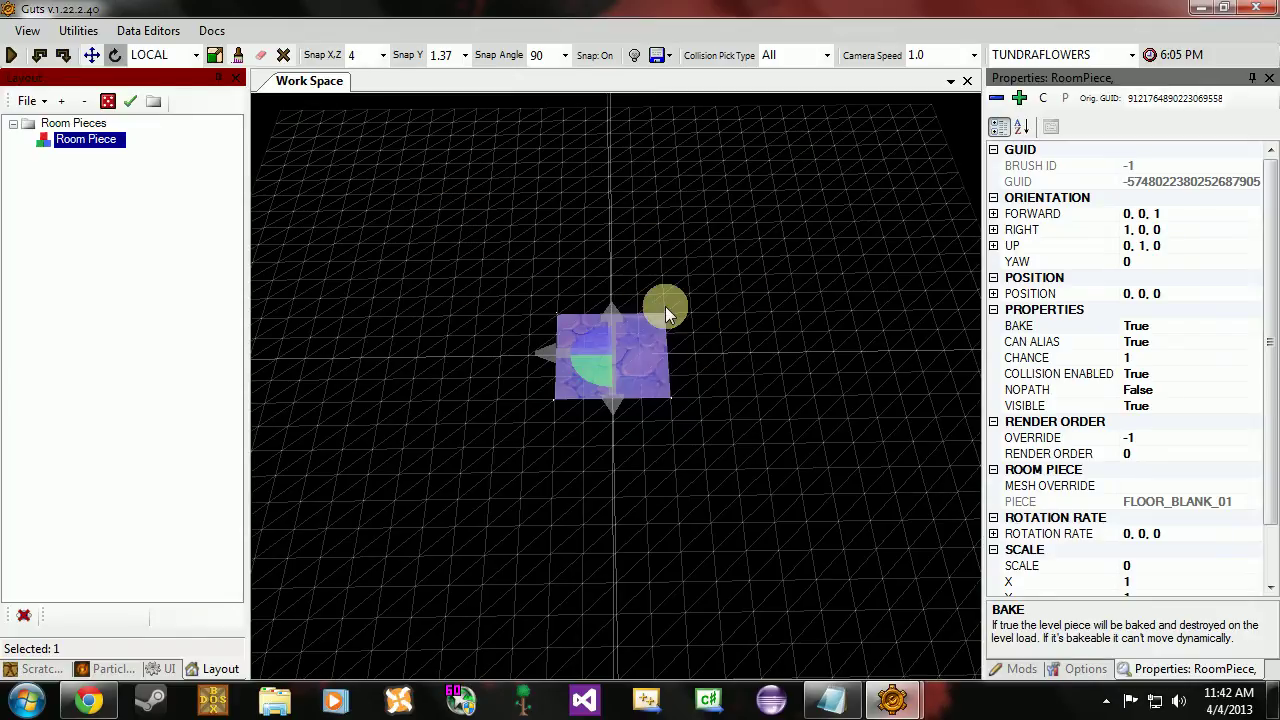
{"action": "left_click", "coordinate": [66, 124]}
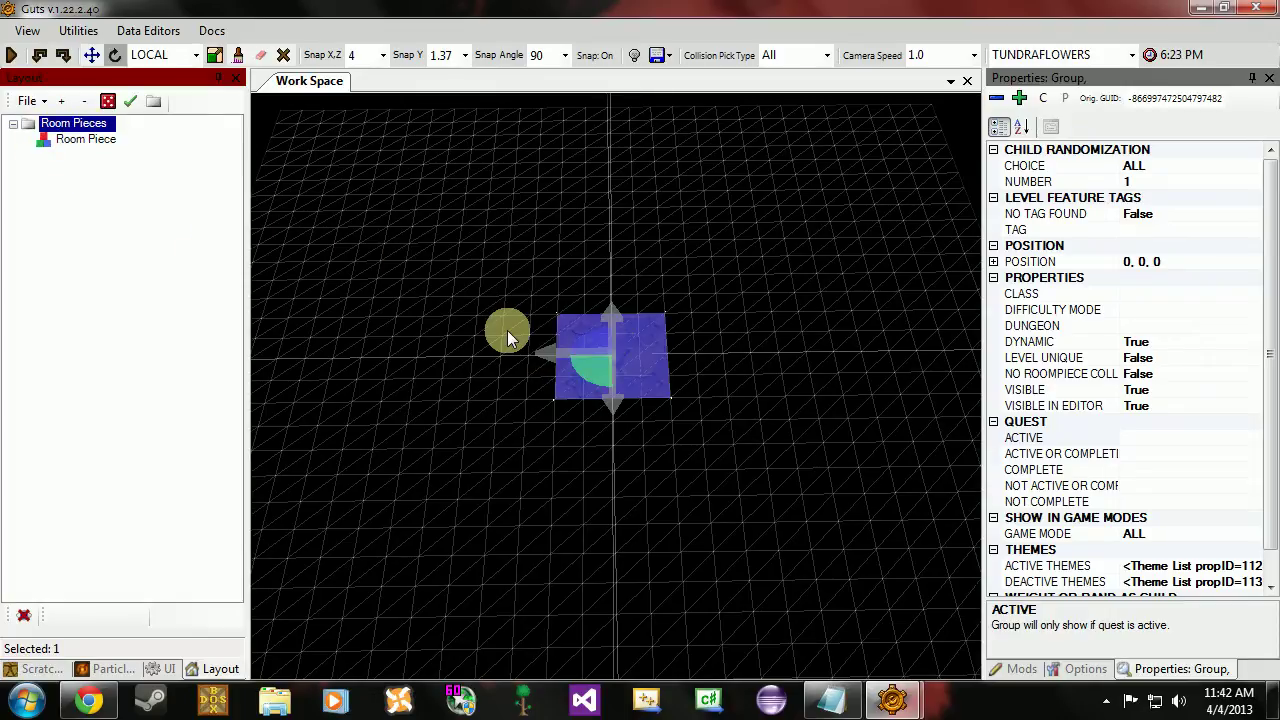
Select the floor tile in the work space and move it to position 8, 0, 8.
{"action": "left_click", "coordinate": [551, 349]}
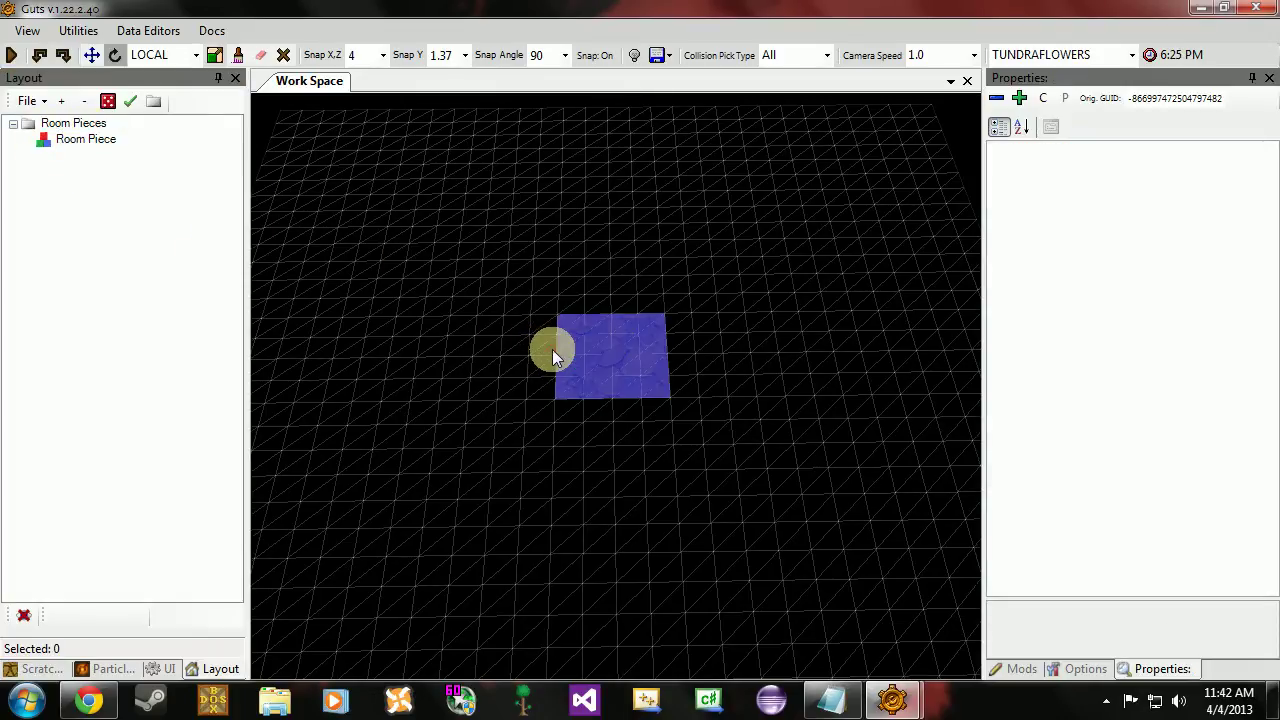
{"action": "left_click", "coordinate": [613, 331]}
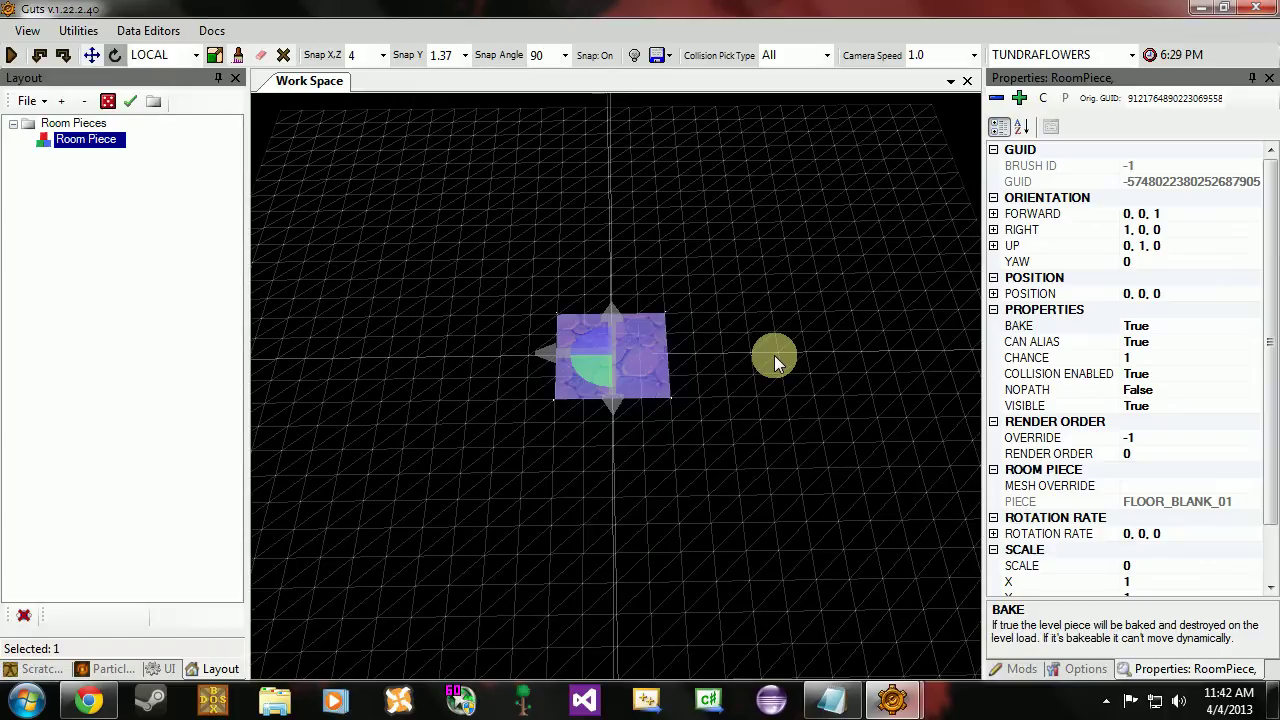
{"action": "scroll", "coordinate": [774, 355], "scroll_direction": "down", "scroll_amount": 4}
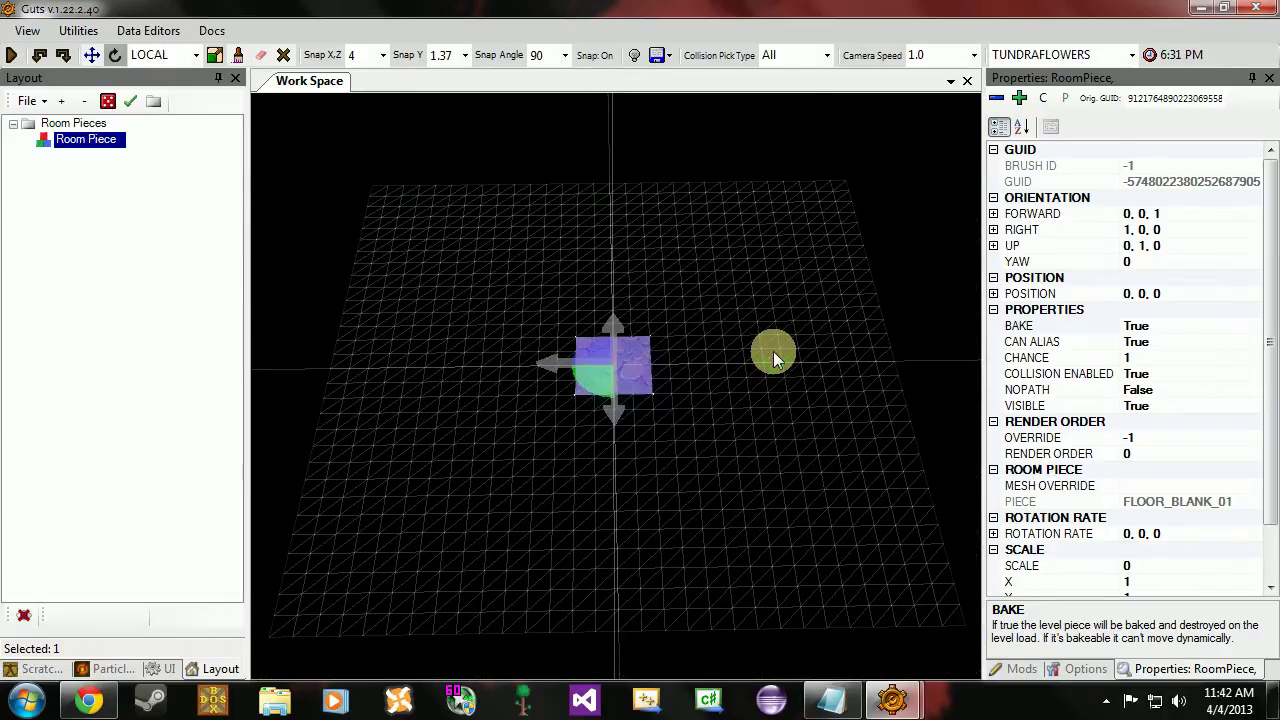
{"action": "key", "text": "ctrl+d"}
{"action": "key", "text": "Up"}
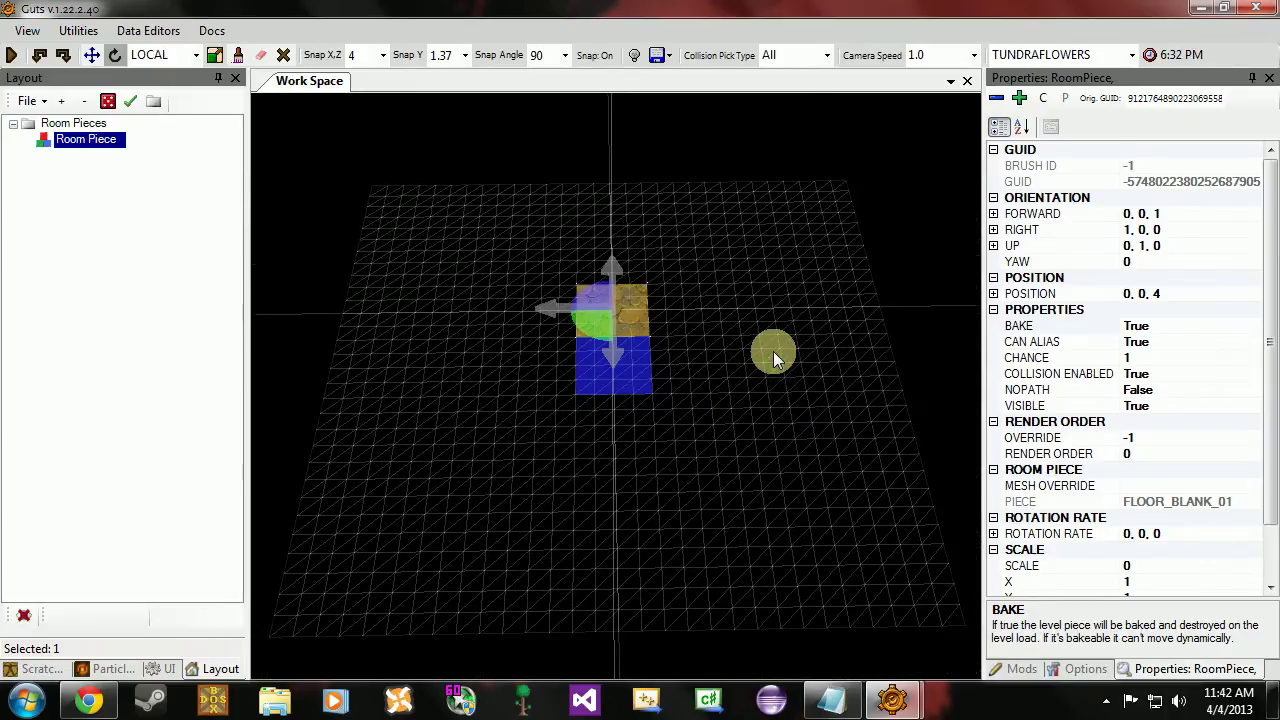
{"action": "key", "text": "Up"}
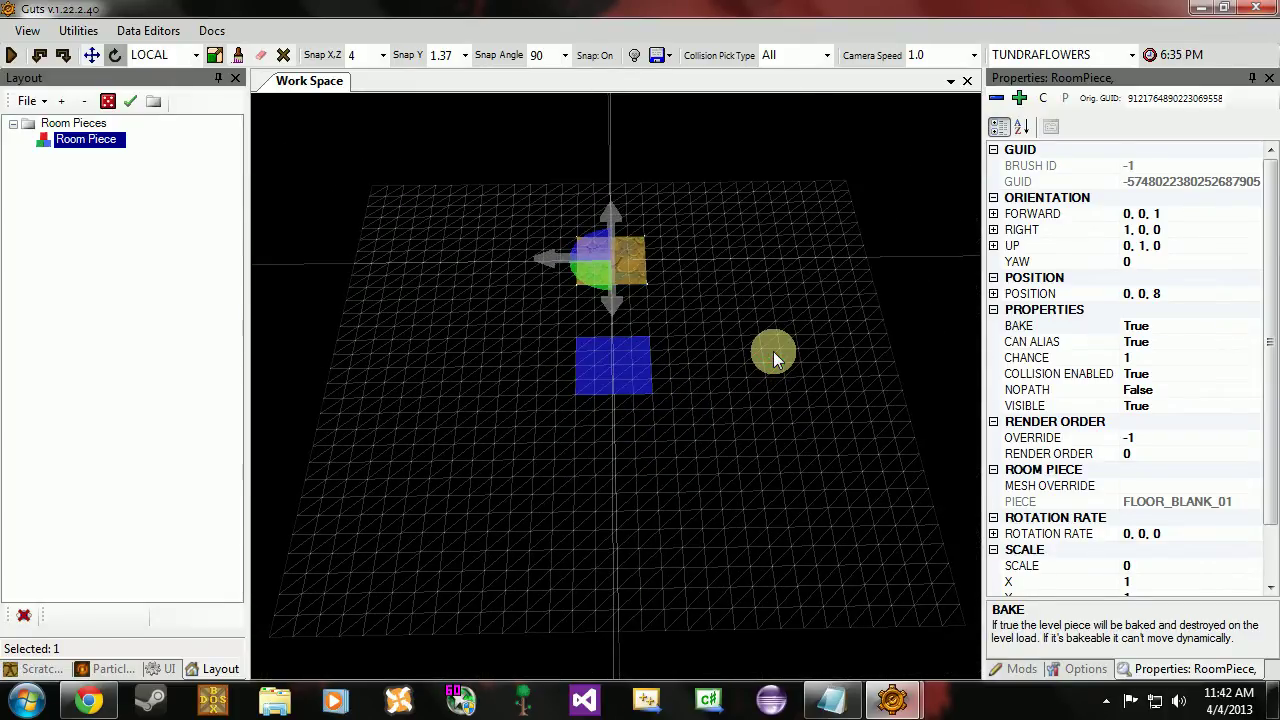
{"action": "key", "text": "Left"}
{"action": "key", "text": "Left"}
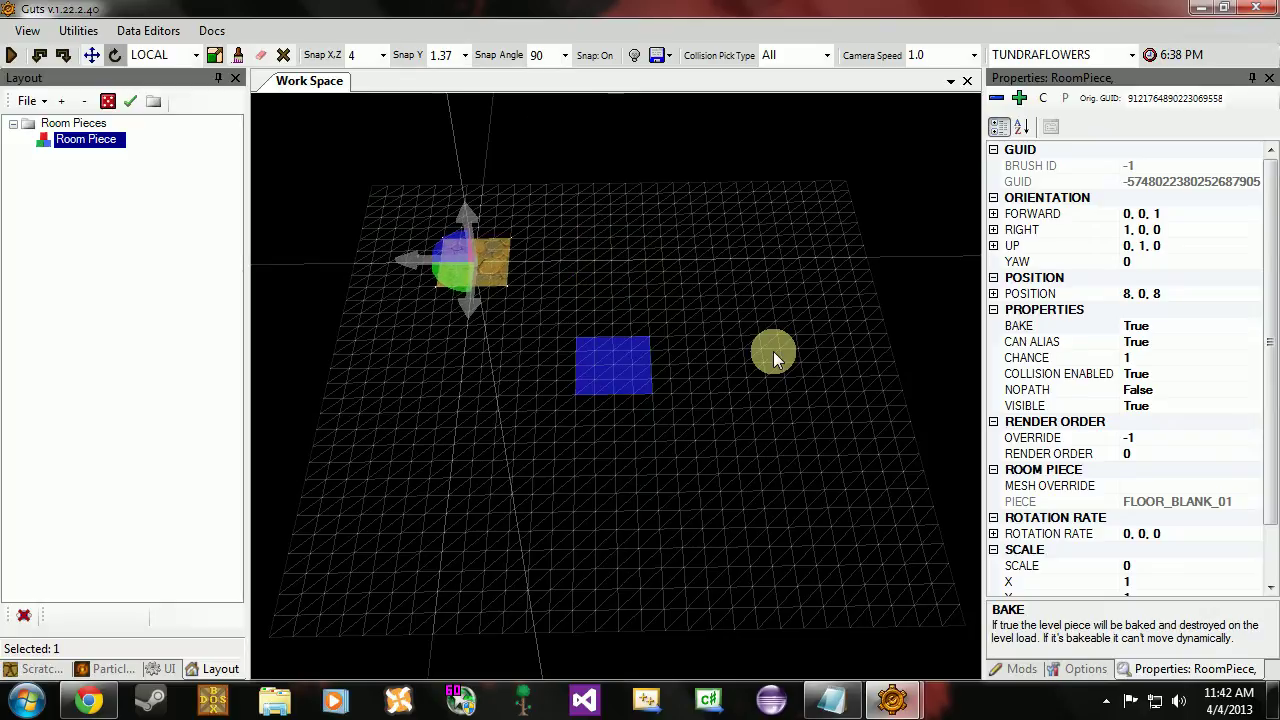
Move the floor tile across the grid to position -4, 0, 4.
{"action": "key", "text": "Down"}
{"action": "key", "text": "Down"}
{"action": "key", "text": "Right"}
{"action": "key", "text": "Down"}
{"action": "key", "text": "Right"}
{"action": "key", "text": "Right"}
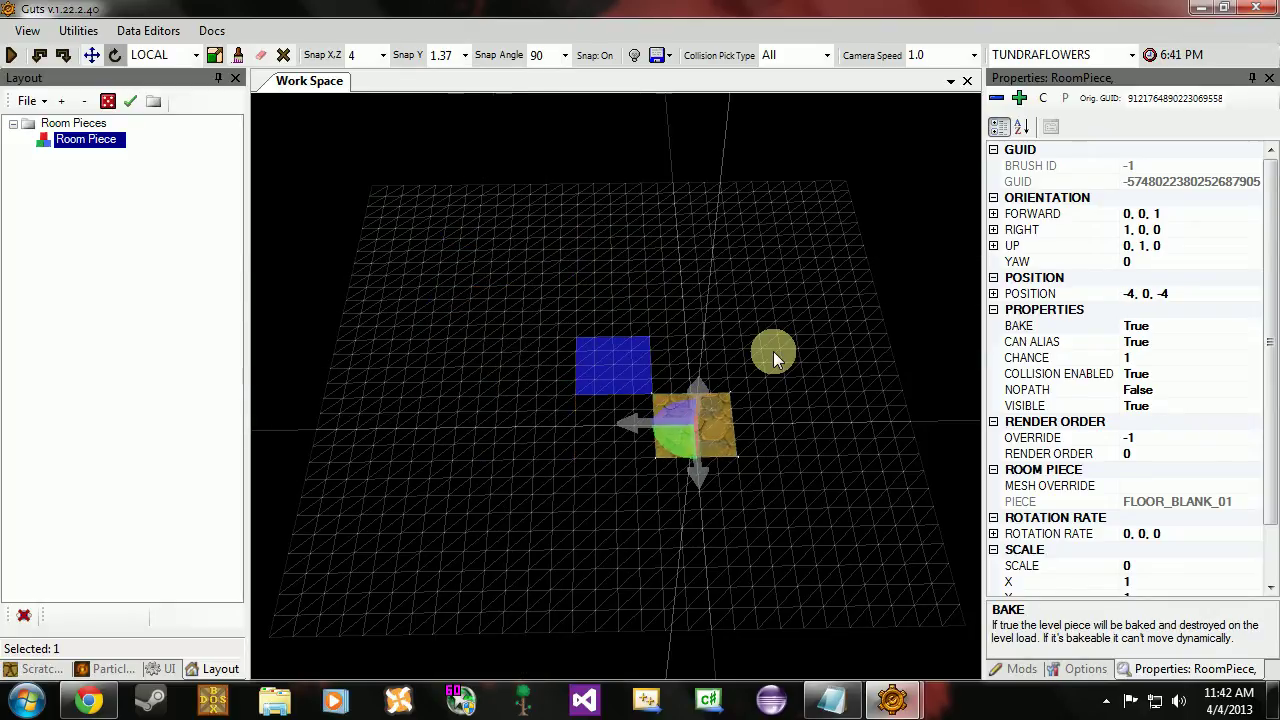
{"action": "key", "text": "Up"}
{"action": "key", "text": "Up"}
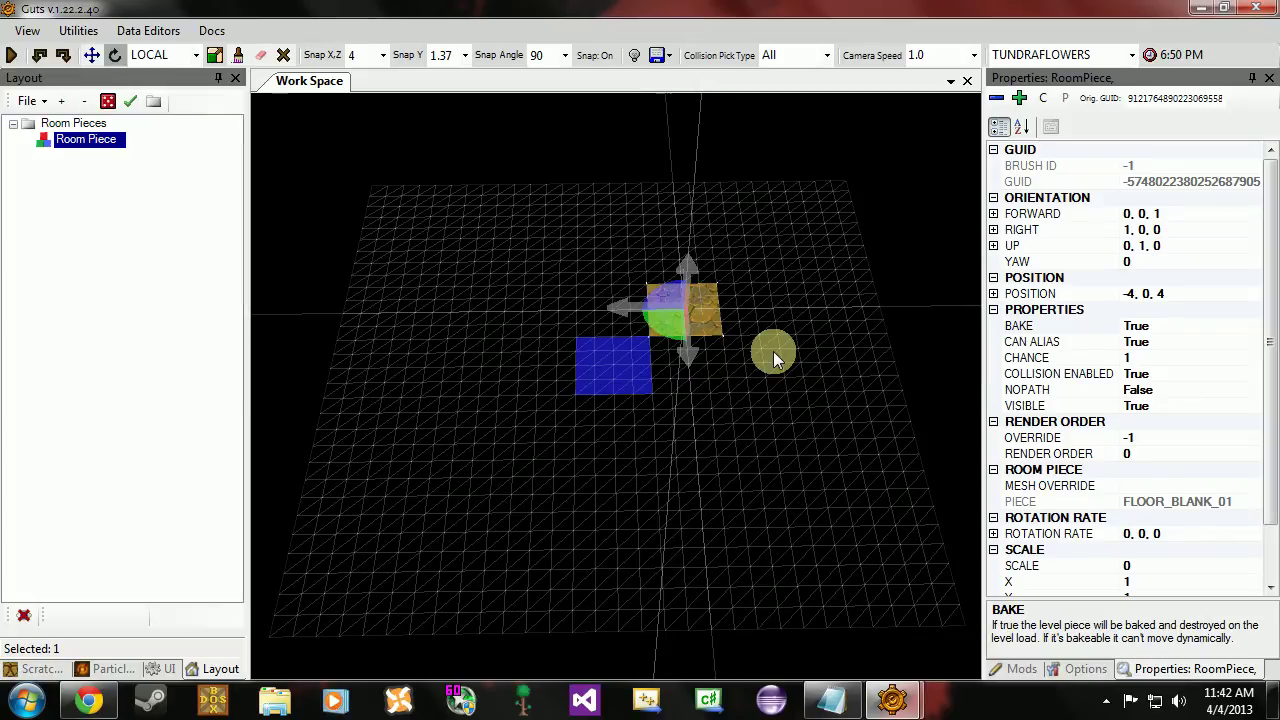
Rotate the floor tile in 90-degree increments to a yaw of about -90.
{"action": "key", "text": "shift+Left"}
{"action": "key", "text": "shift+Left"}
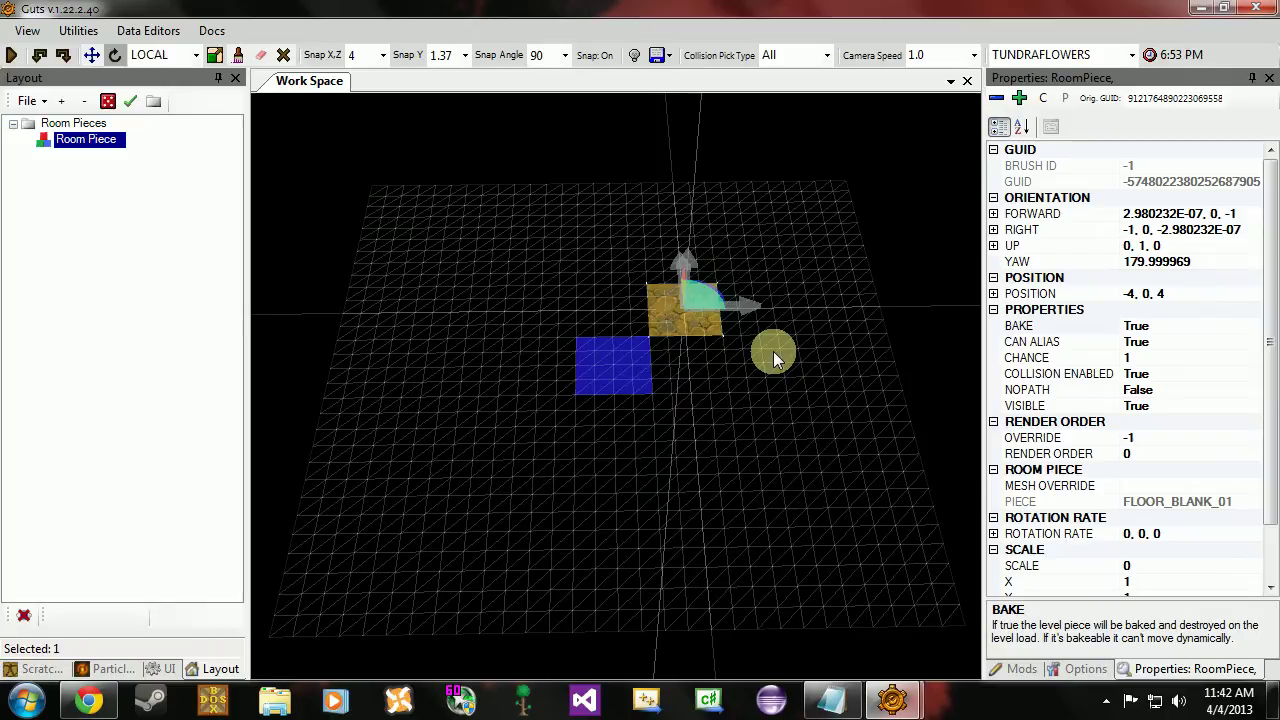
{"action": "key", "text": "shift+Left"}
{"action": "key", "text": "shift+Left"}
{"action": "key", "text": "shift+Left"}
{"action": "key", "text": "shift+Left"}
{"action": "key", "text": "shift+Left"}
{"action": "key", "text": "shift+Left"}
{"action": "key", "text": "shift+Left"}
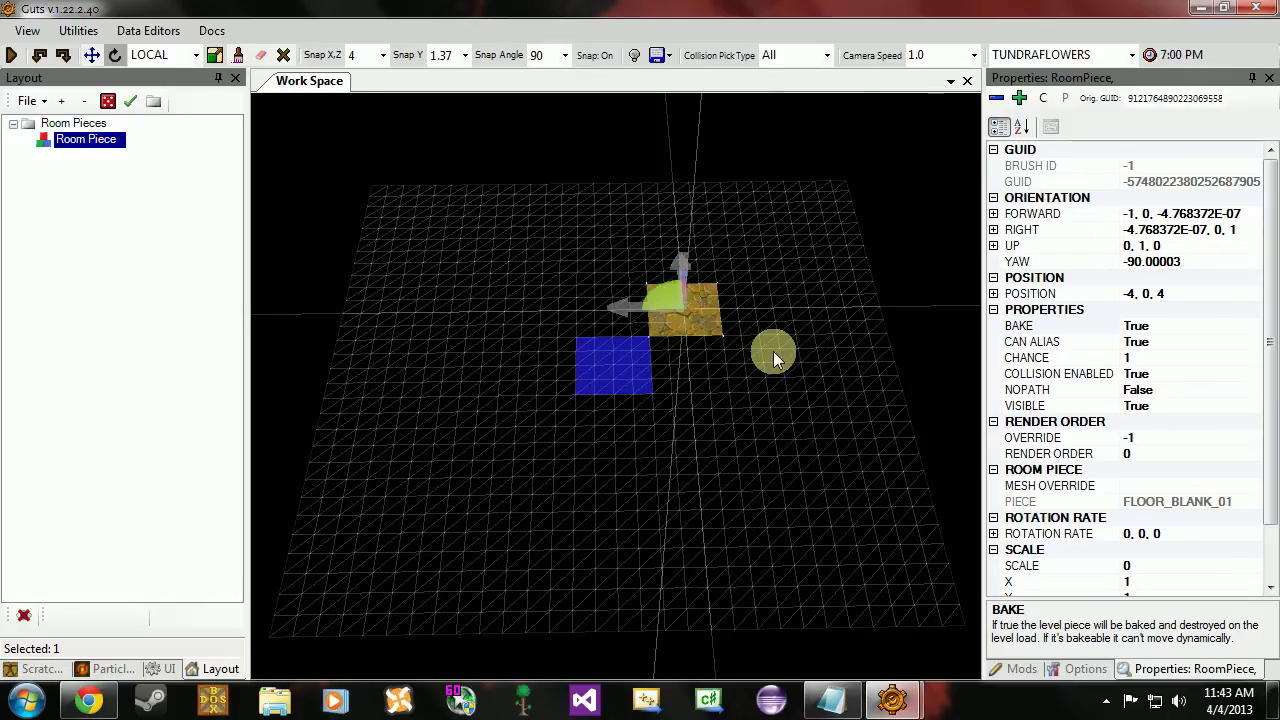
Move the floor tile to position 12, 0, 12 at the grid's far corner.
{"action": "key", "text": "Left"}
{"action": "key", "text": "Left"}
{"action": "key", "text": "Left"}
{"action": "key", "text": "Left"}
{"action": "key", "text": "Up"}
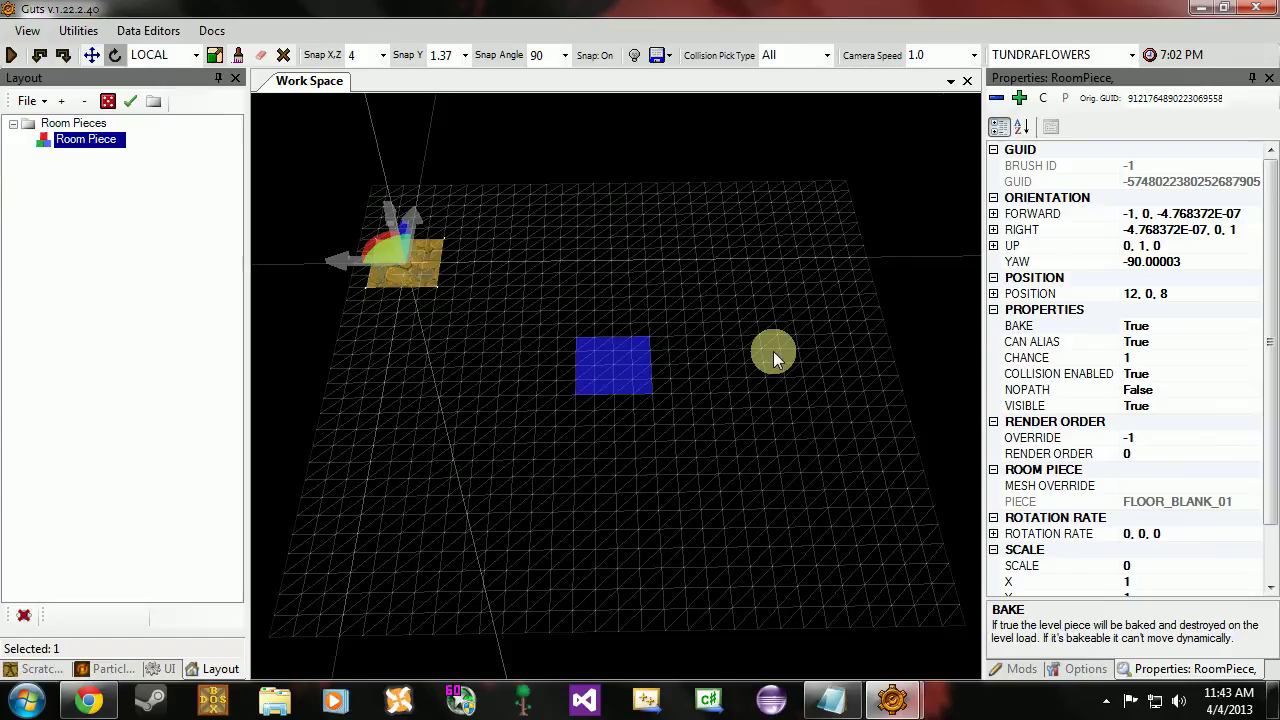
{"action": "key", "text": "Up"}
Examine the floor tile and its placement on the grid from directly above.
{"action": "key", "text": "a"}
{"action": "key", "text": "w"}
{"action": "key", "text": "a"}
{"action": "right_click_drag", "start_coordinate": [742, 246], "coordinate": [740, 315]}
{"action": "key", "text": "w"}
{"action": "key", "text": "d"}
{"action": "key", "text": "s"}
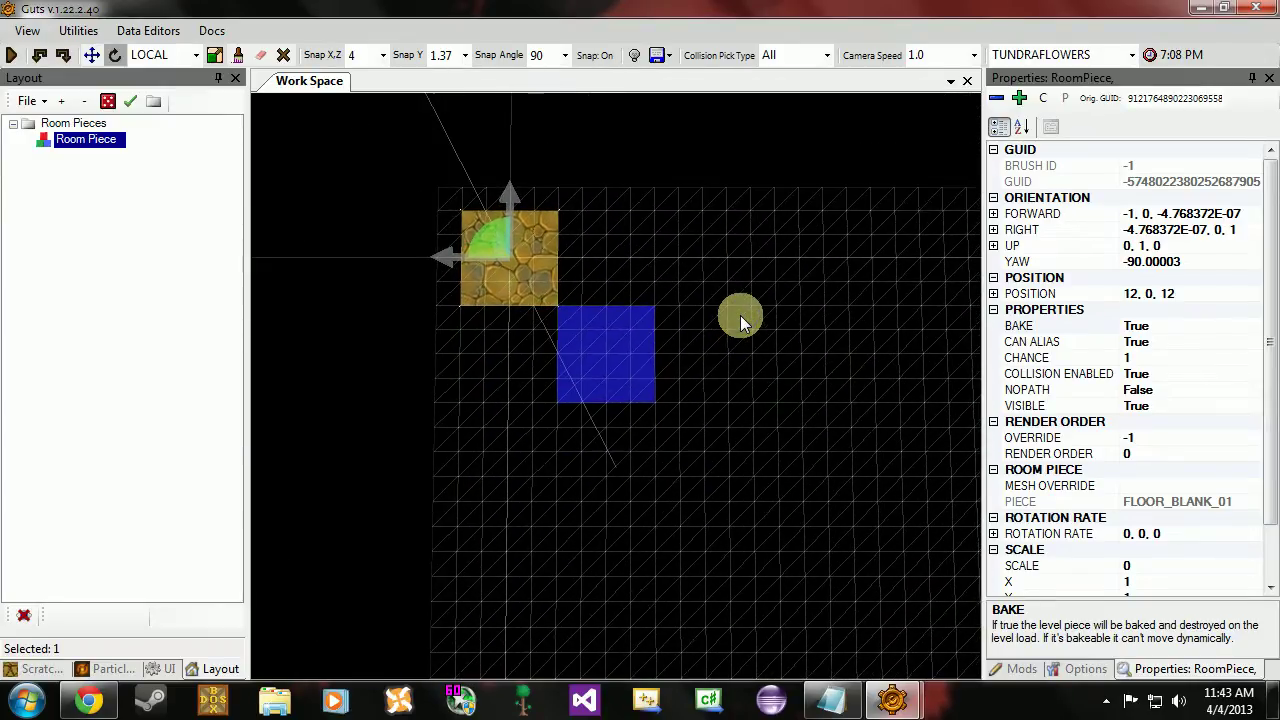
{"action": "key", "text": "a"}
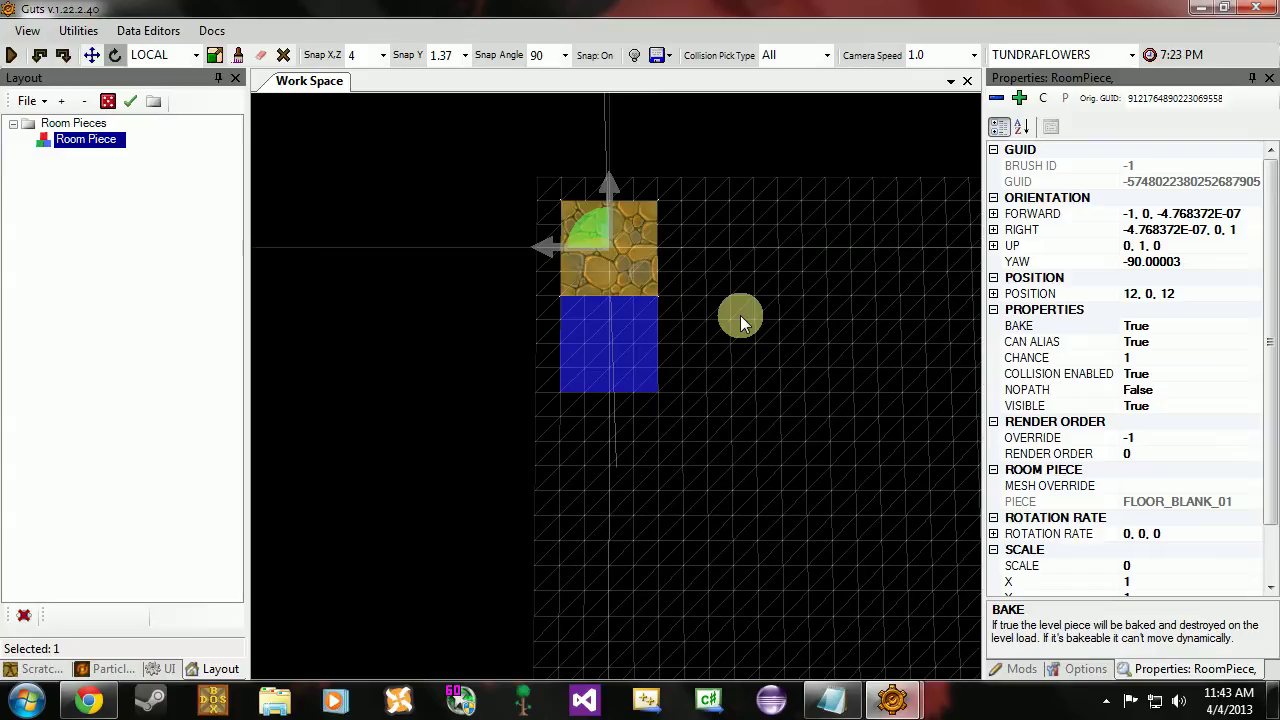
Duplicate the floor tile side by side along the grid's far edge, ending at position -8, 0, 12.
{"action": "key", "text": "shift+Right"}
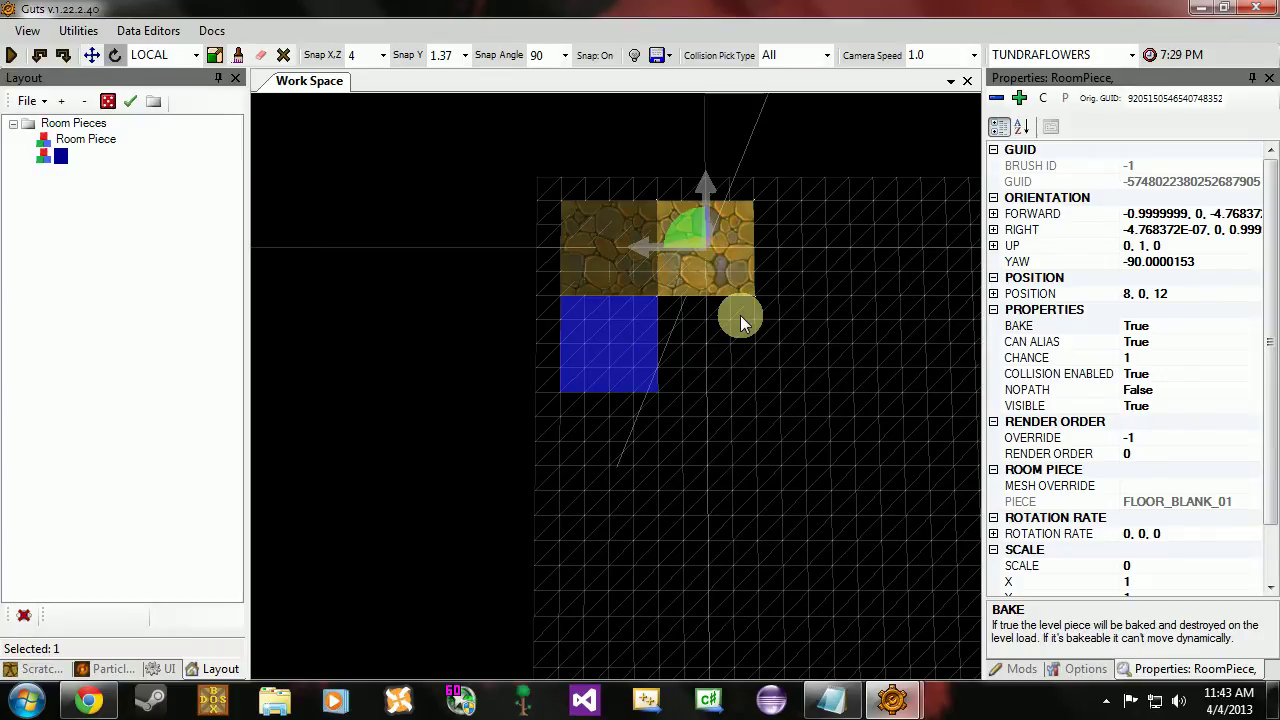
{"action": "key", "text": "shift+Left"}
{"action": "key", "text": "shift+Left"}
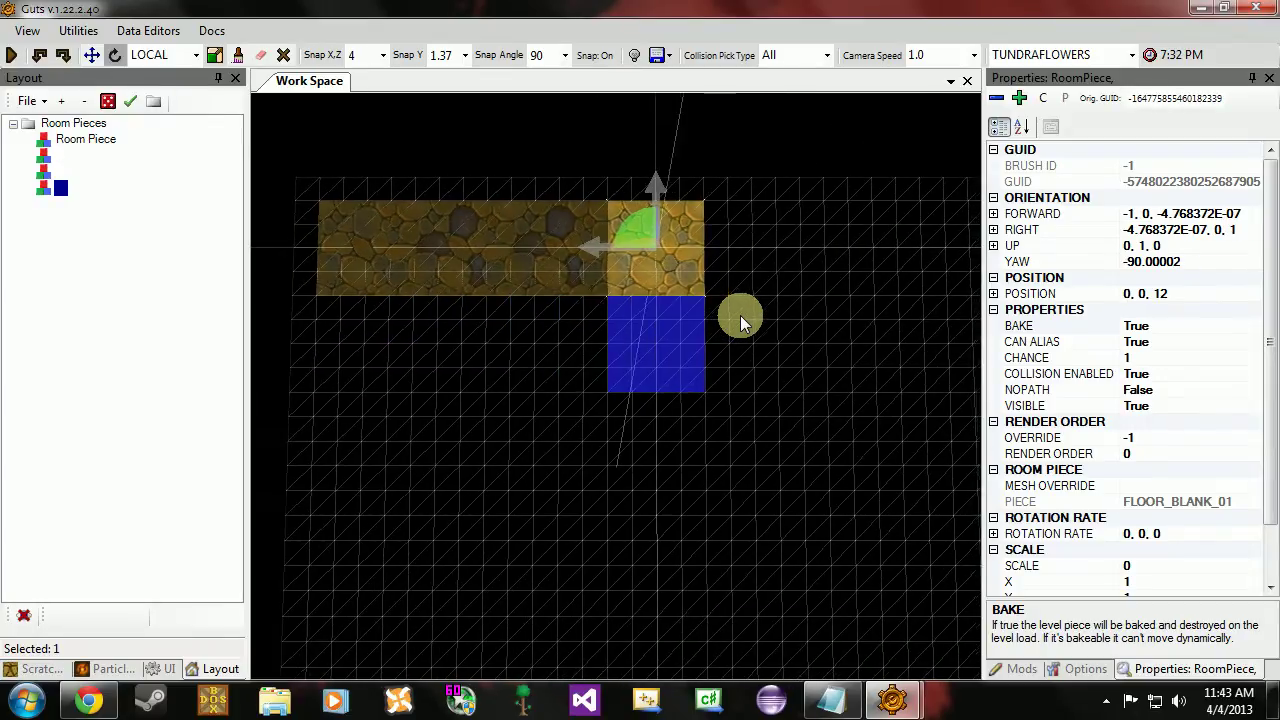
{"action": "key", "text": "shift+Left"}
{"action": "key", "text": "shift+Left"}
Duplicate floor tiles around the remaining three sides to close a rectangular border six tiles wide and four tiles deep.
{"action": "key", "text": "shift+Down"}
{"action": "key", "text": "shift+Down"}
{"action": "key", "text": "shift+Down"}
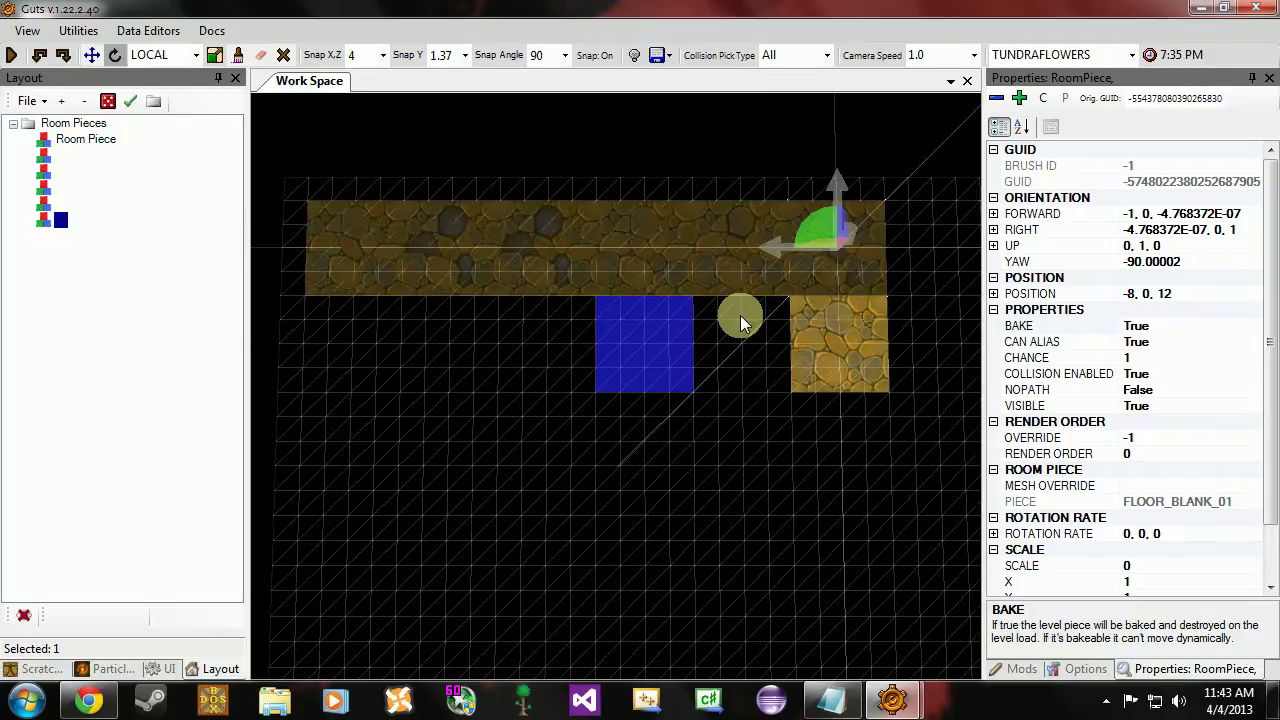
{"action": "key", "text": "shift+Left"}
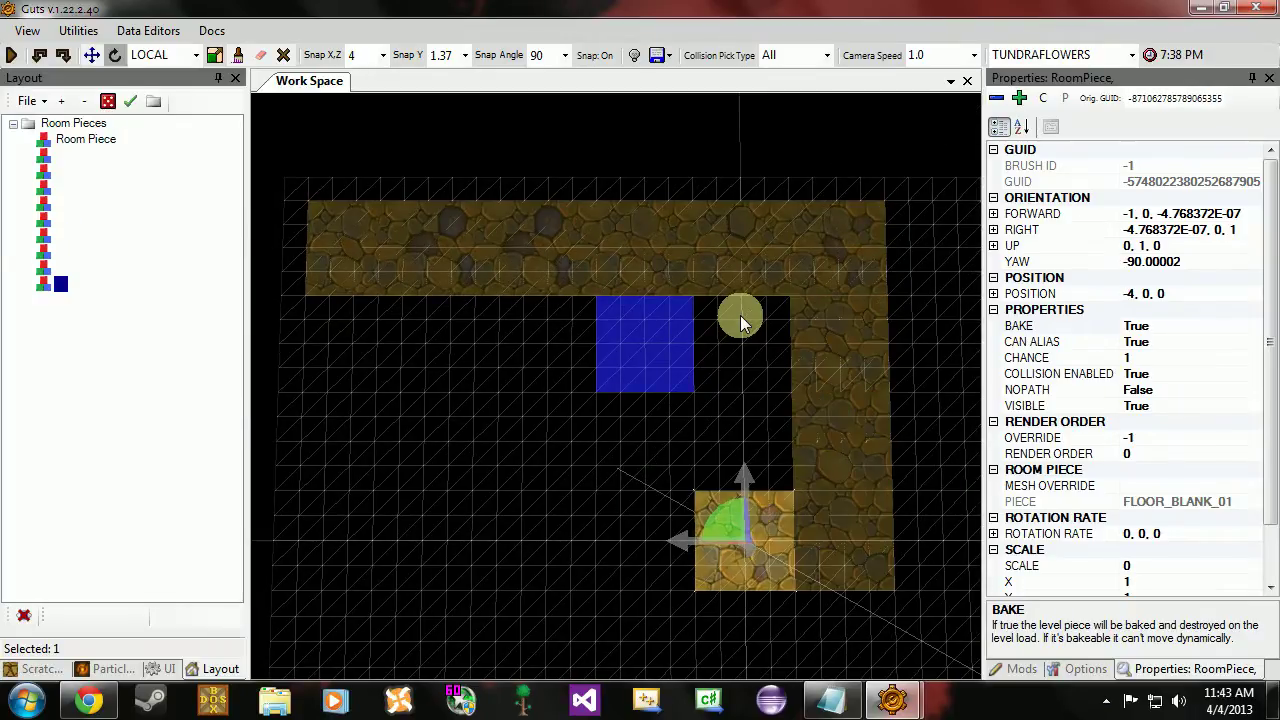
{"action": "key", "text": "shift+Left"}
{"action": "key", "text": "shift+Left"}
{"action": "key", "text": "shift+Left"}
{"action": "key", "text": "shift+Left"}
{"action": "key", "text": "shift+Up"}
{"action": "key", "text": "shift+Up"}
Fill the two empty rows inside the border with duplicated floor tiles, ending at position 8, 0, 4.
{"action": "key", "text": "shift+Right"}
{"action": "key", "text": "shift+Right"}
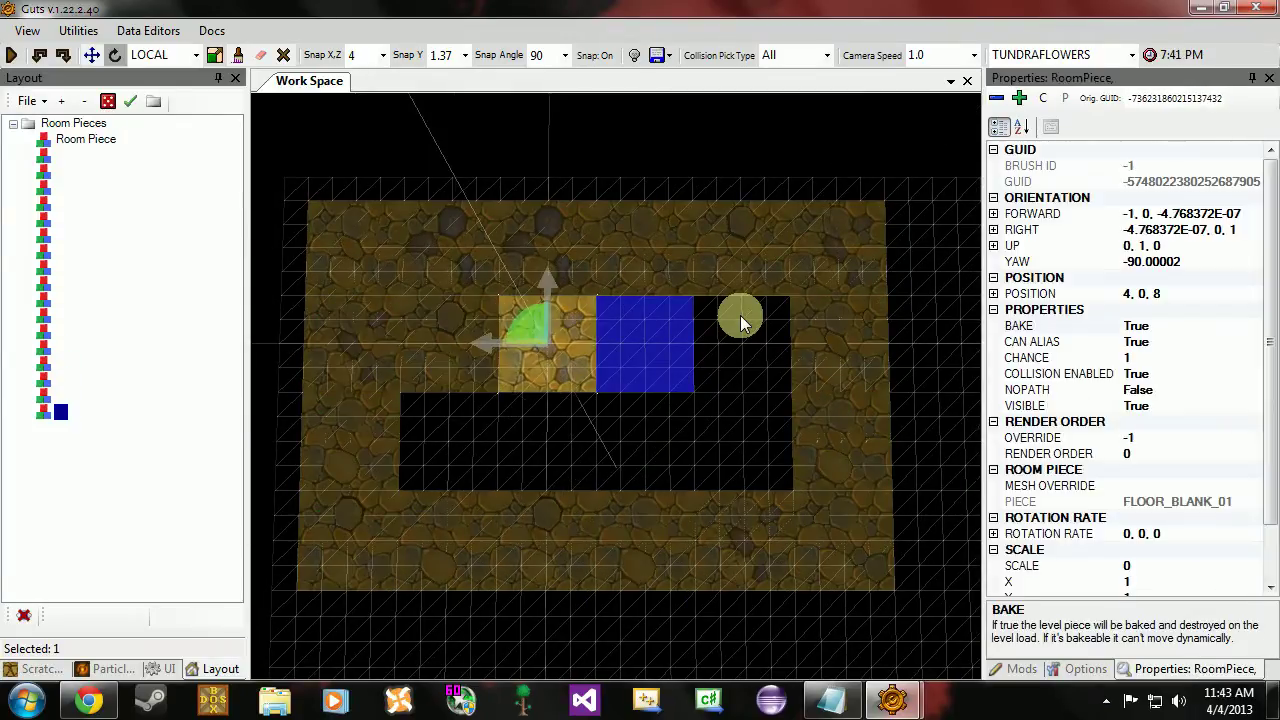
{"action": "key", "text": "shift+Right"}
{"action": "key", "text": "shift+Right"}
{"action": "key", "text": "shift+Down"}
{"action": "key", "text": "shift+Left"}
{"action": "key", "text": "shift+Left"}
{"action": "key", "text": "shift+Left"}
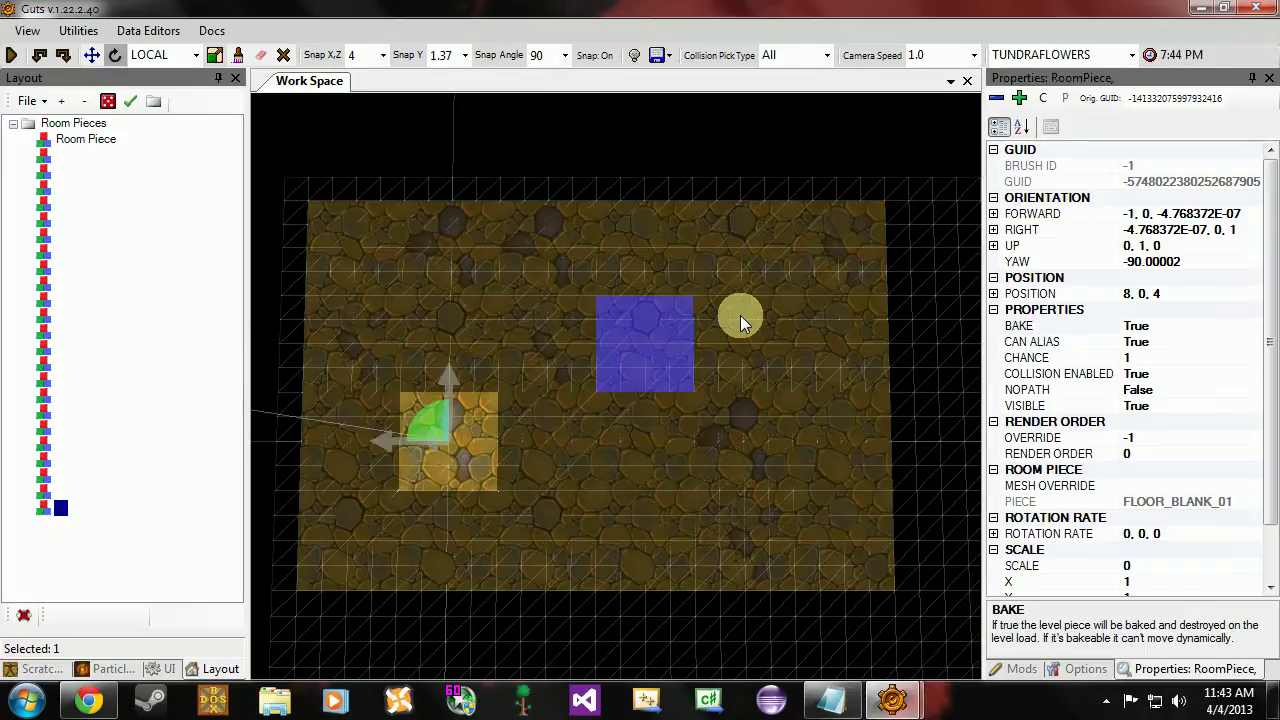
Deselect the floor tile and examine the whole tiled floor at different angles and distances.
{"action": "middle_click_drag", "start_coordinate": [740, 315], "coordinate": [694, 314]}
{"action": "scroll", "coordinate": [740, 315], "scroll_direction": "down", "scroll_amount": 2}
{"action": "scroll", "coordinate": [740, 315], "scroll_direction": "up", "scroll_amount": 4}
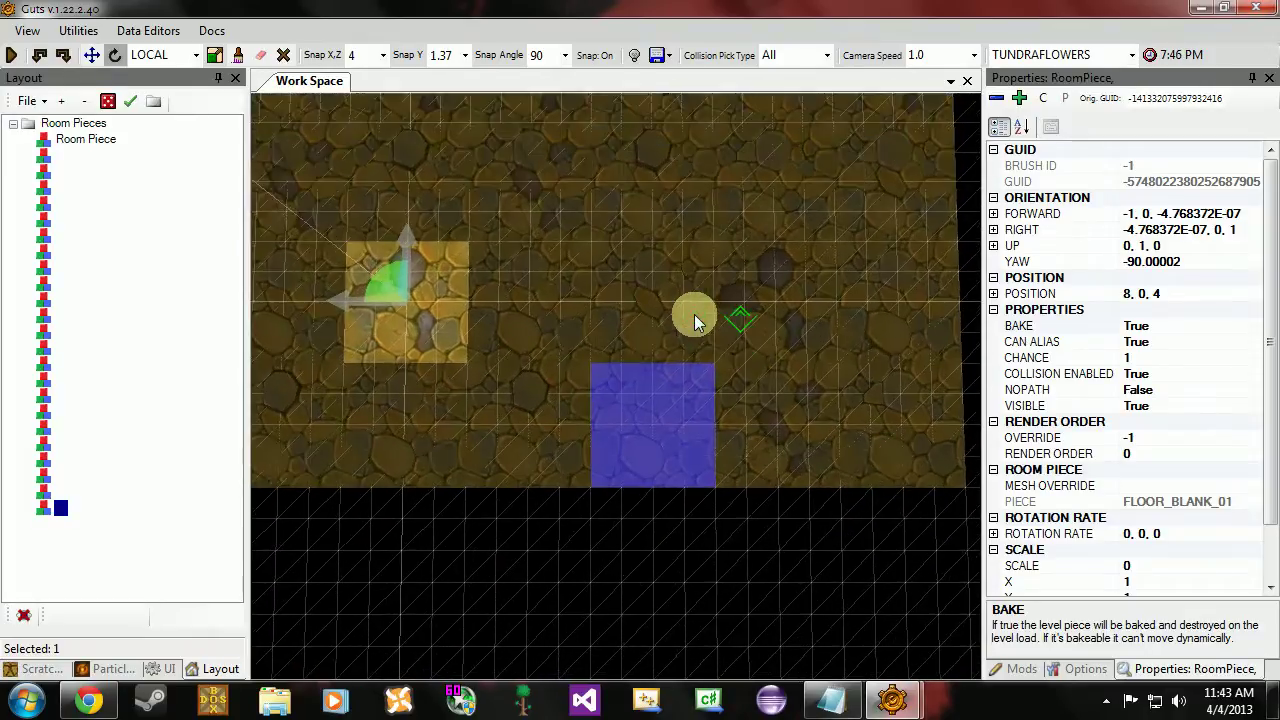
{"action": "right_click_drag", "start_coordinate": [694, 314], "coordinate": [692, 228]}
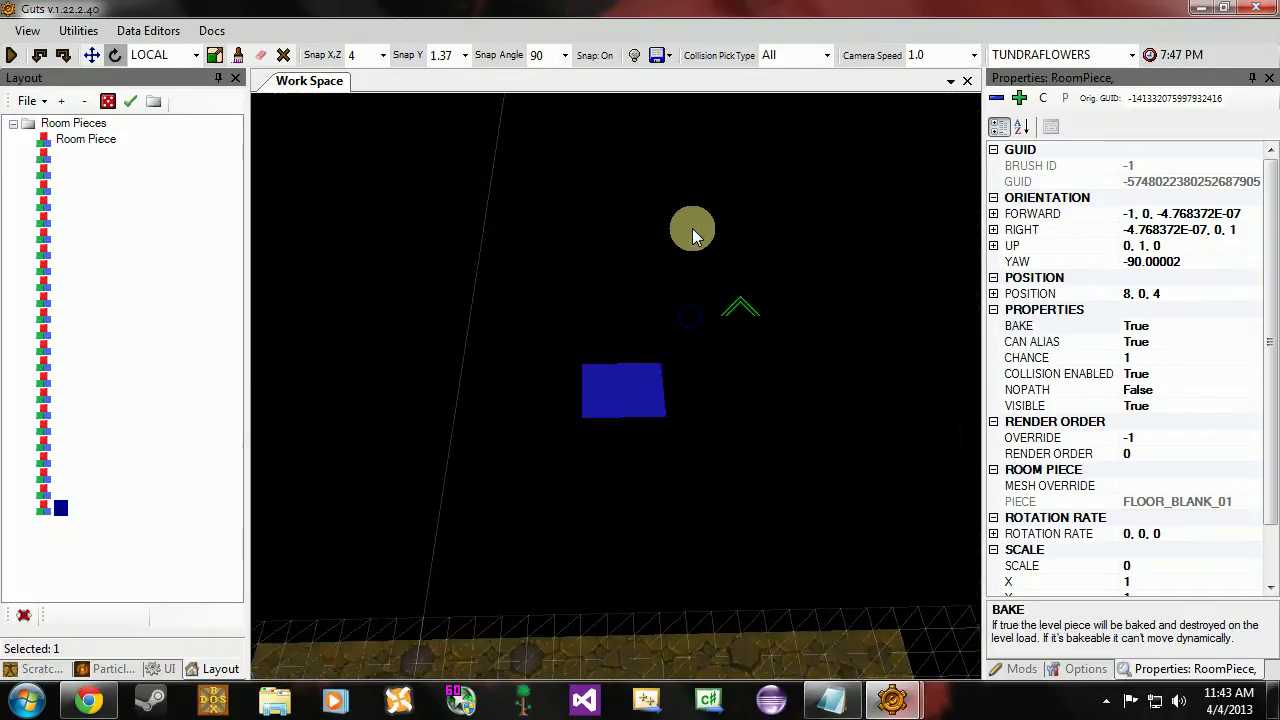
{"action": "scroll", "coordinate": [692, 228], "scroll_direction": "down", "scroll_amount": 5}
{"action": "scroll", "coordinate": [692, 228], "scroll_direction": "up", "scroll_amount": 1}
{"action": "scroll", "coordinate": [633, 257], "scroll_direction": "down", "scroll_amount": 3}
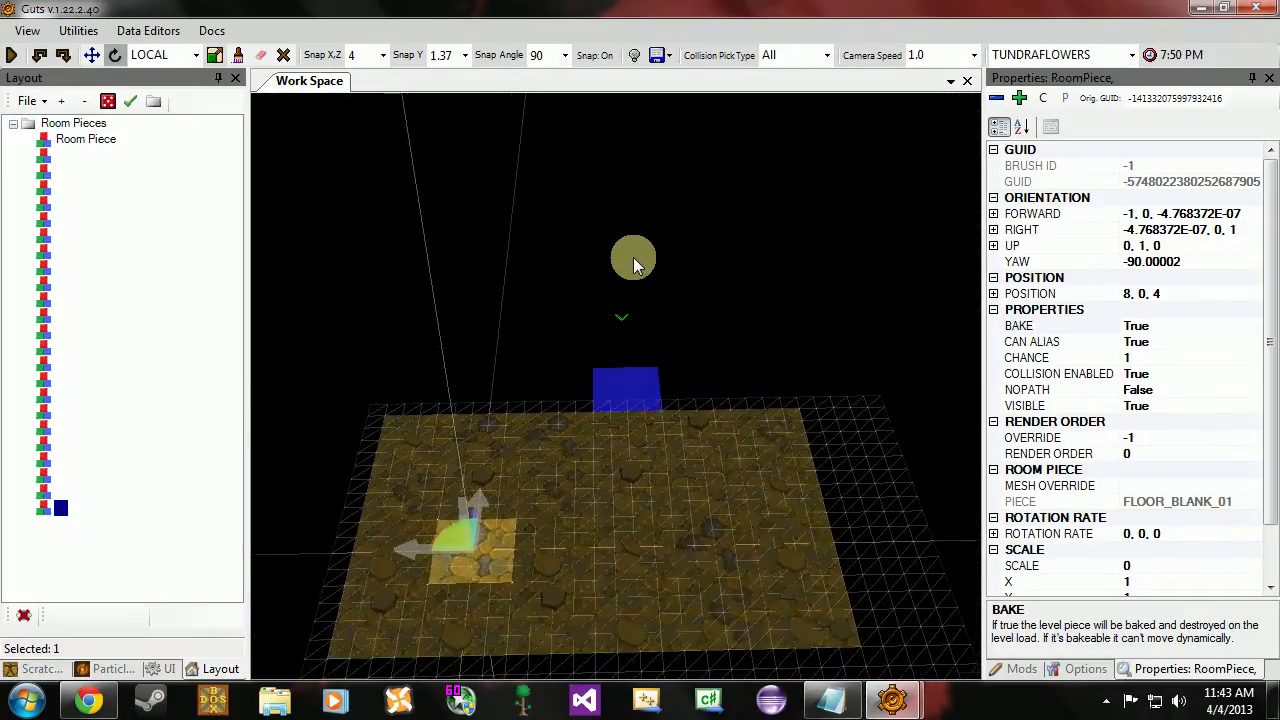
{"action": "middle_click_drag", "start_coordinate": [633, 257], "coordinate": [630, 271]}
{"action": "scroll", "coordinate": [630, 271], "scroll_direction": "up", "scroll_amount": 2}
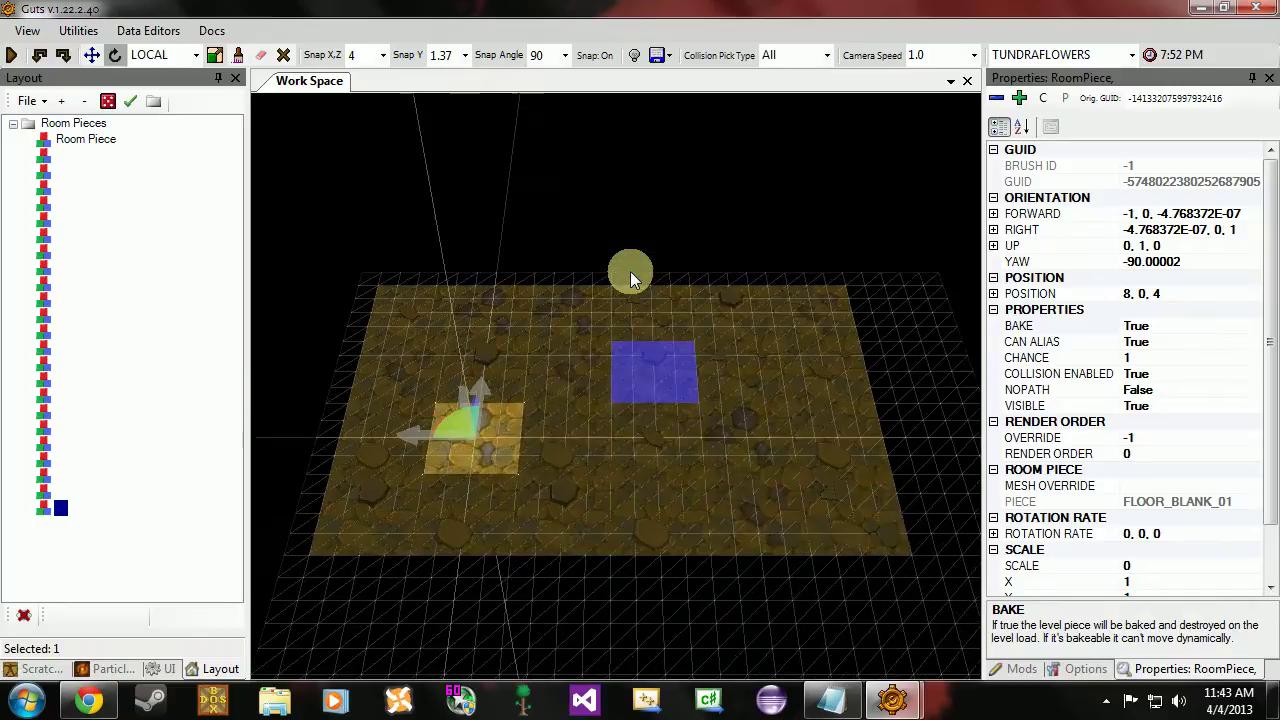
{"action": "right_click_drag", "start_coordinate": [630, 271], "coordinate": [650, 170]}
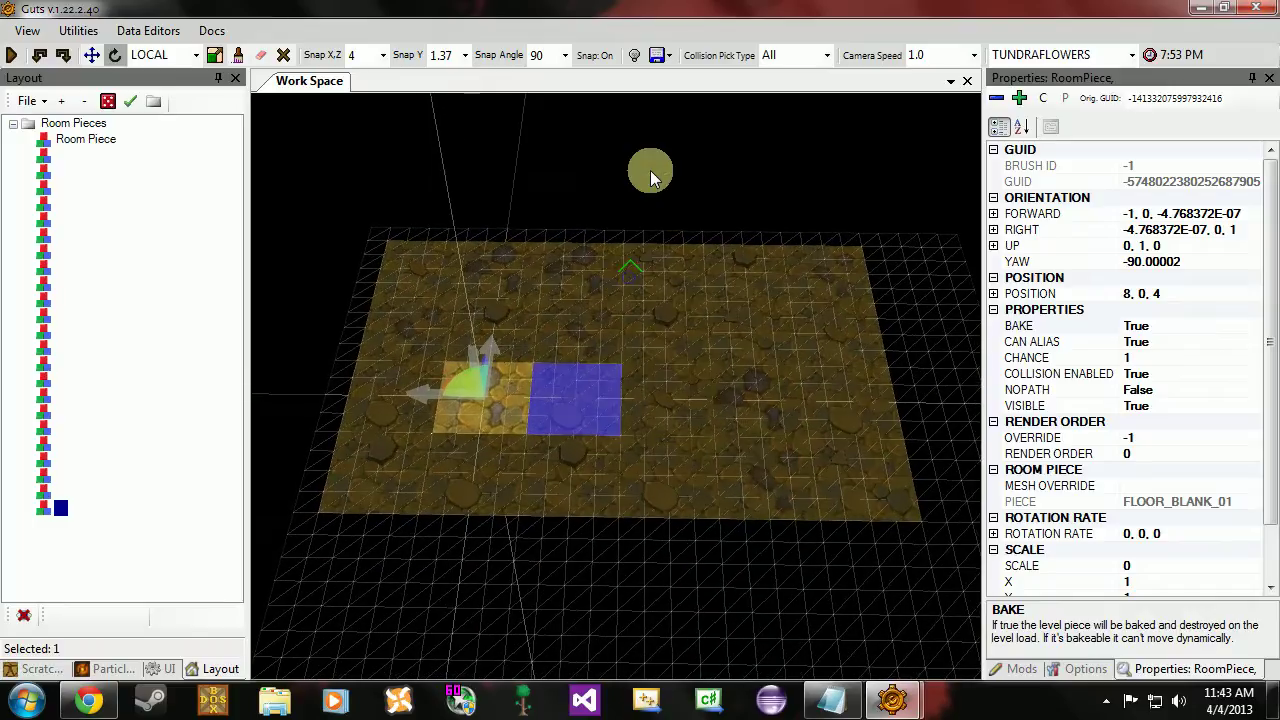
{"action": "left_click", "coordinate": [650, 166]}
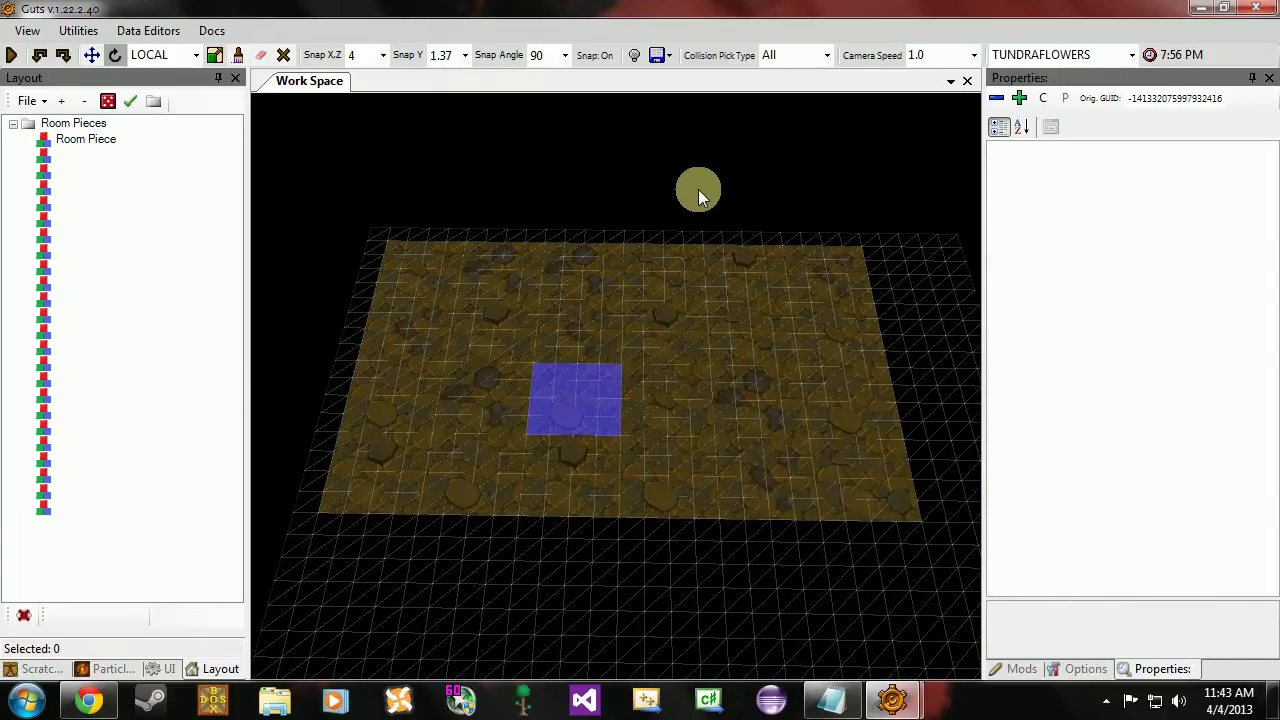
{"action": "scroll", "coordinate": [698, 197], "scroll_direction": "up", "scroll_amount": 4}
{"action": "scroll", "coordinate": [698, 199], "scroll_direction": "down", "scroll_amount": 4}
{"action": "scroll", "coordinate": [698, 192], "scroll_direction": "down", "scroll_amount": 2}
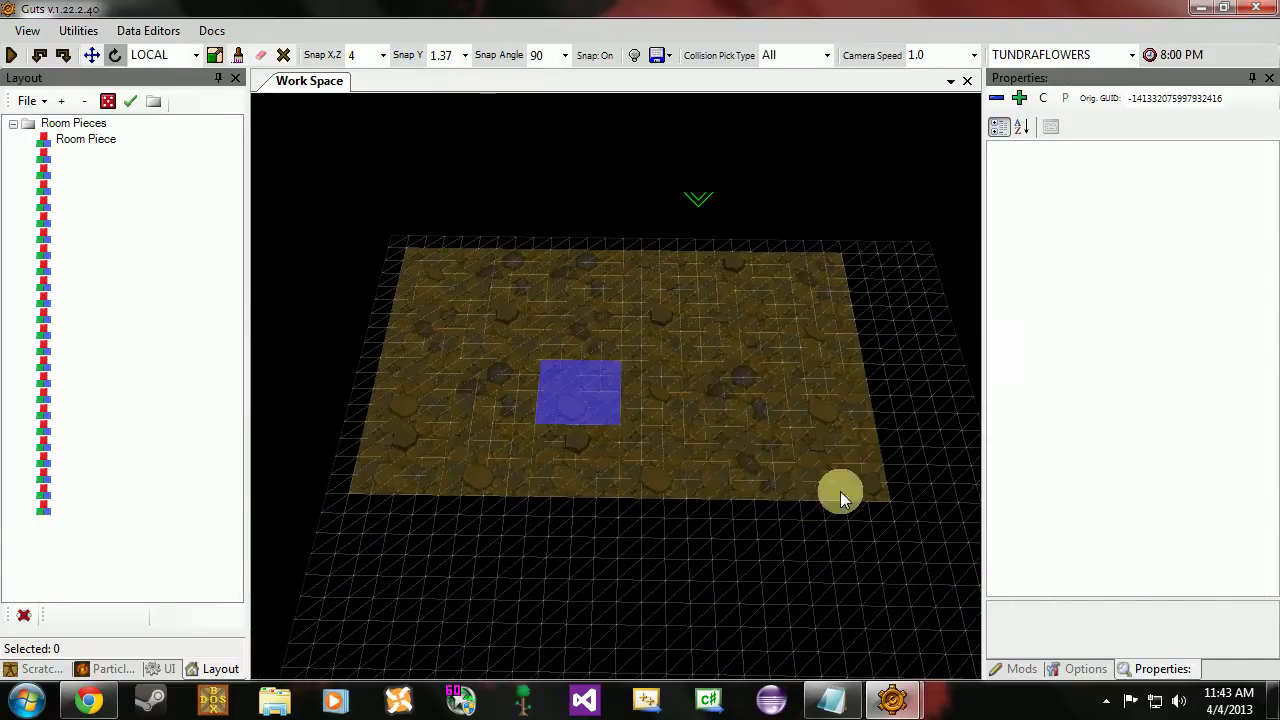
{"action": "key", "text": "w"}
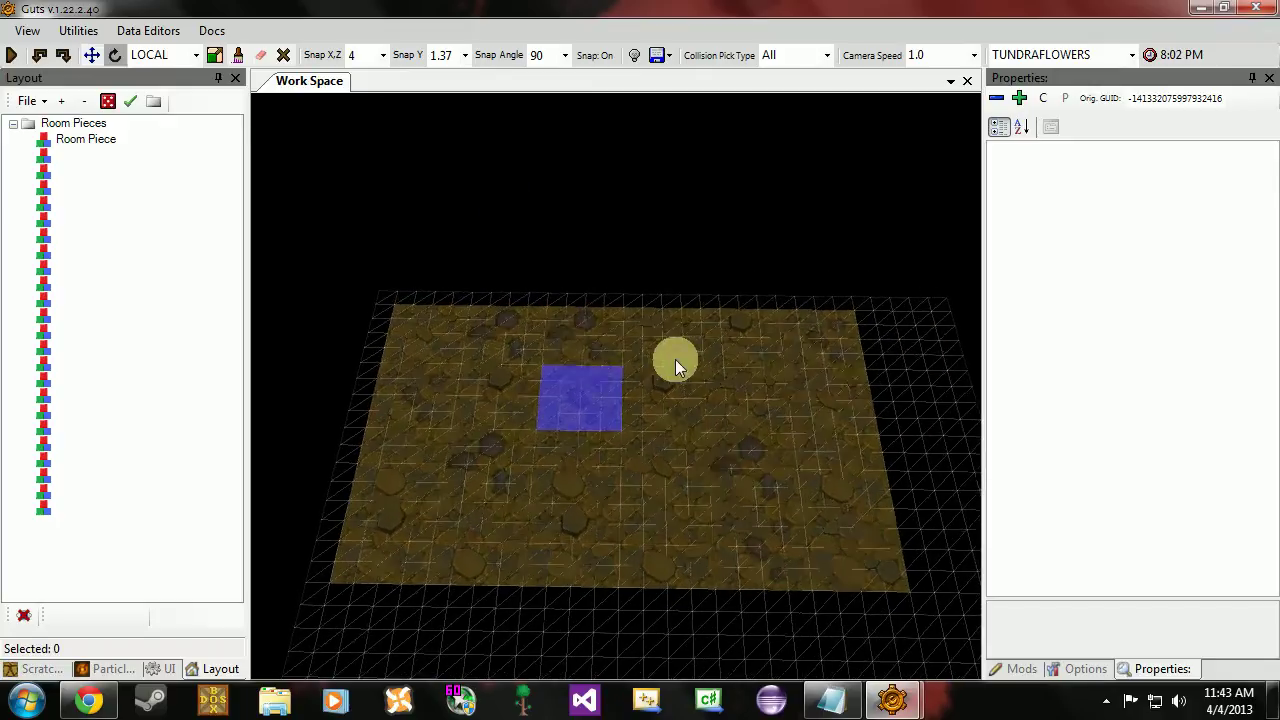
{"action": "key", "text": "s"}
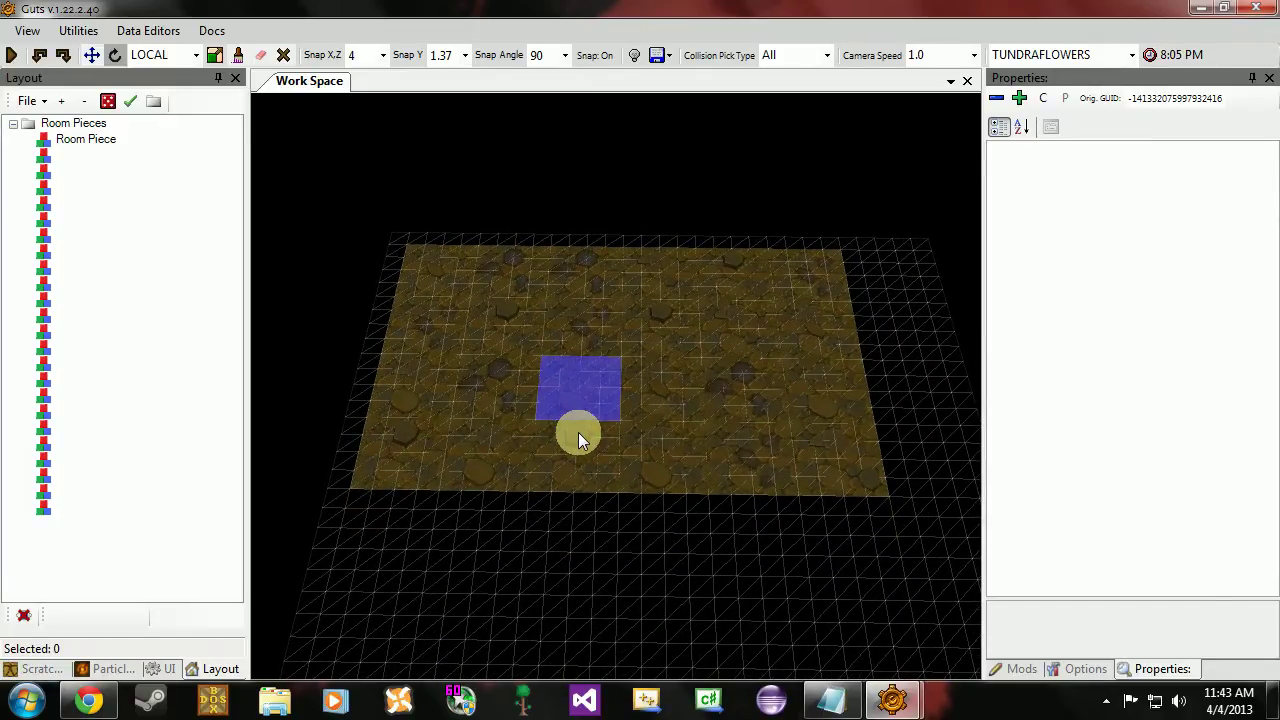
{"action": "scroll", "coordinate": [578, 432], "scroll_direction": "up", "scroll_amount": 2}
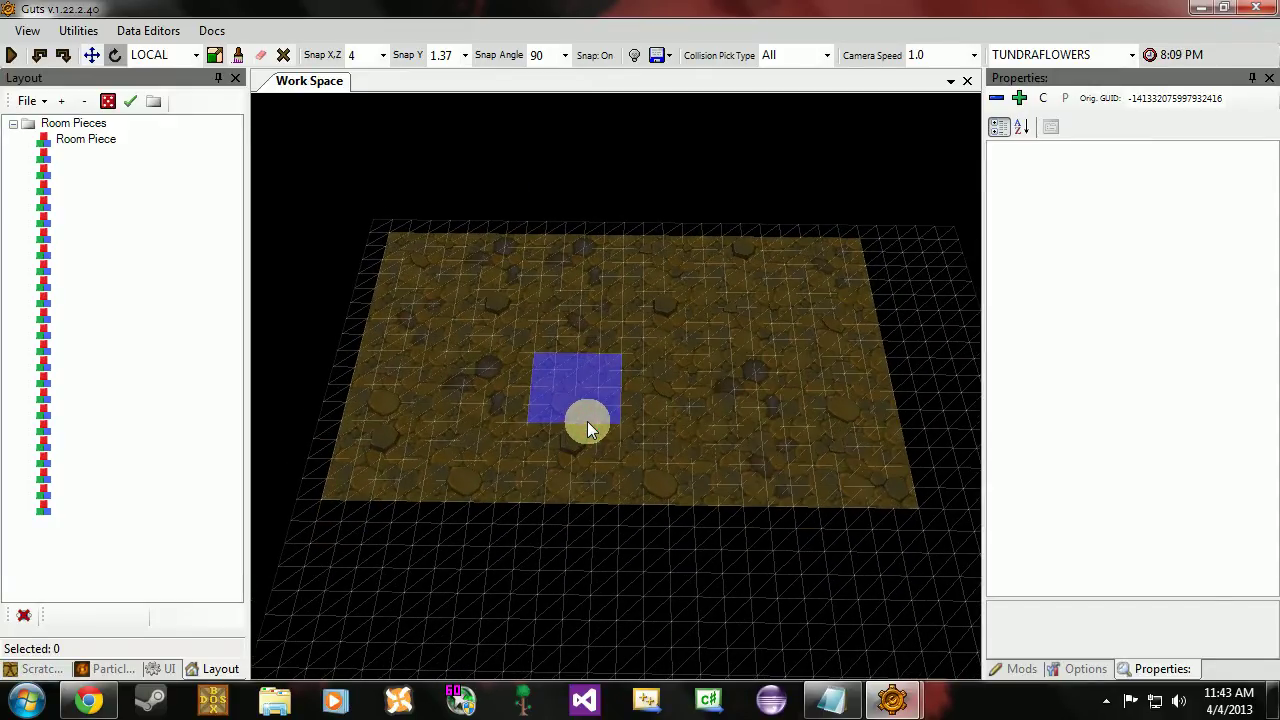
Hide the grid and the blue placement marker and examine the bare floor for gaps.
{"action": "key", "text": "g"}
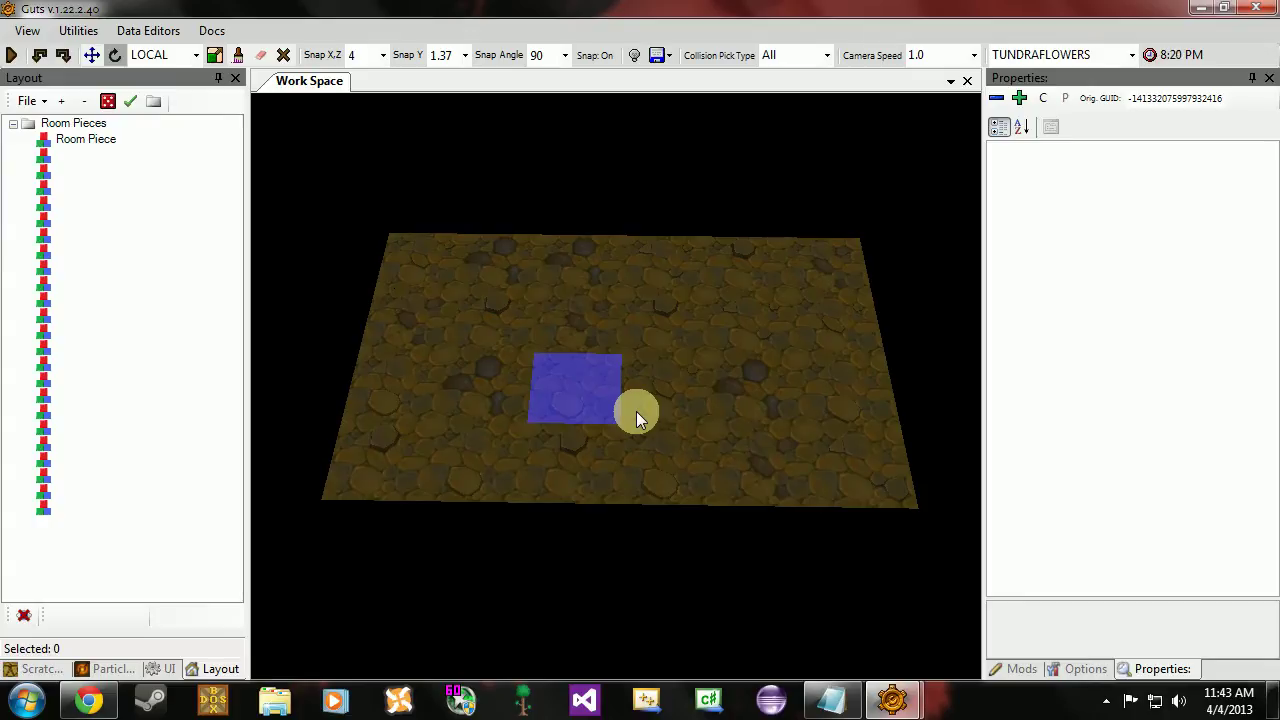
{"action": "key", "text": "g"}
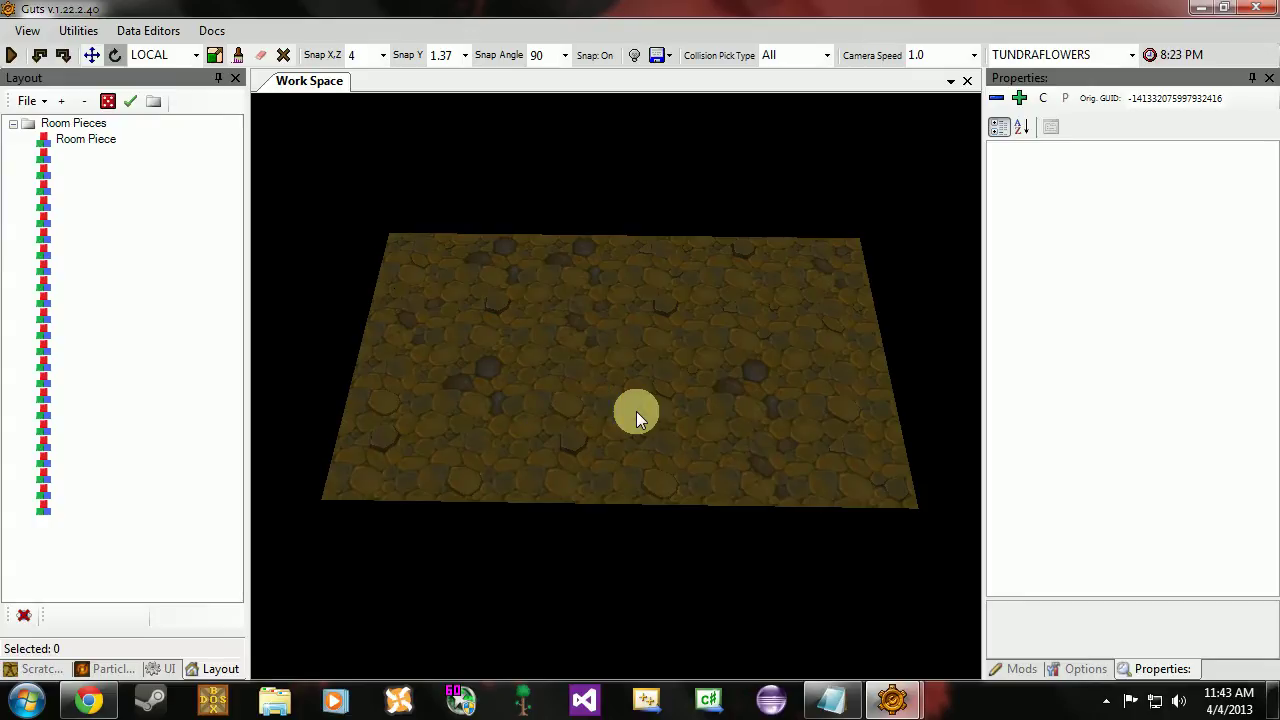
{"action": "key", "text": "w"}
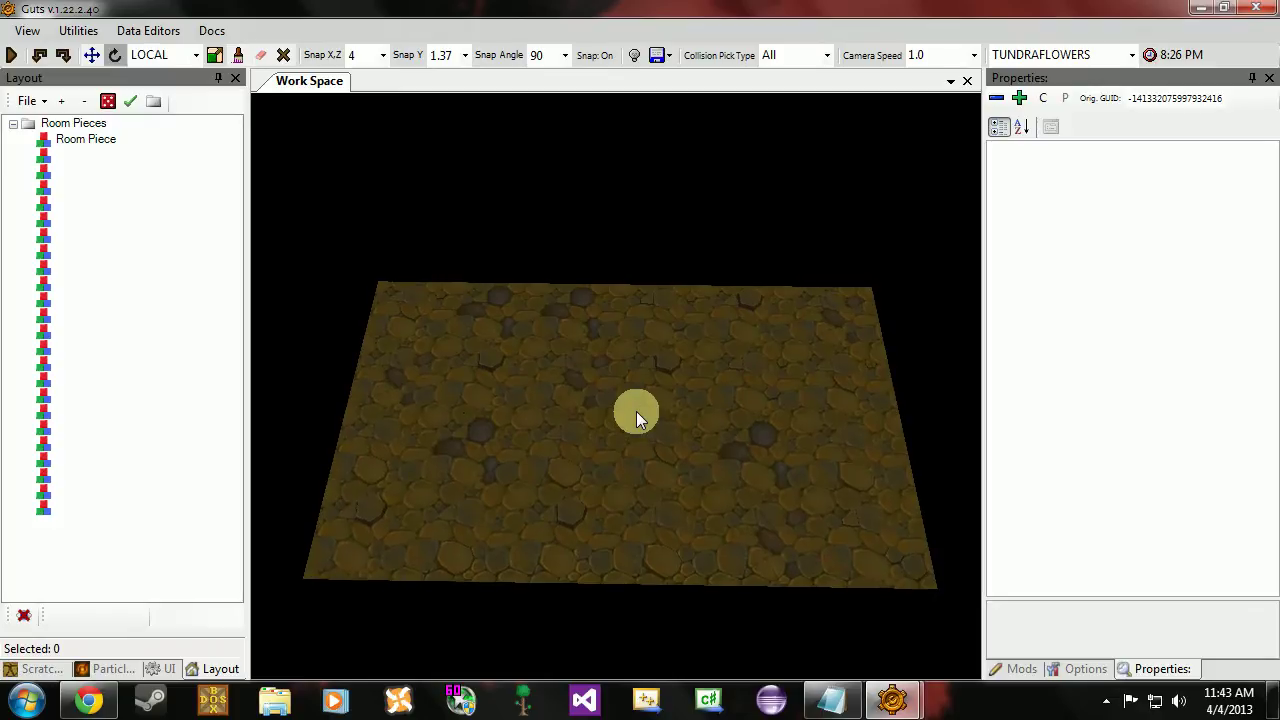
{"action": "key", "text": "s"}
{"action": "scroll", "coordinate": [636, 411], "scroll_direction": "up", "scroll_amount": 3}
{"action": "scroll", "coordinate": [657, 401], "scroll_direction": "down", "scroll_amount": 13}
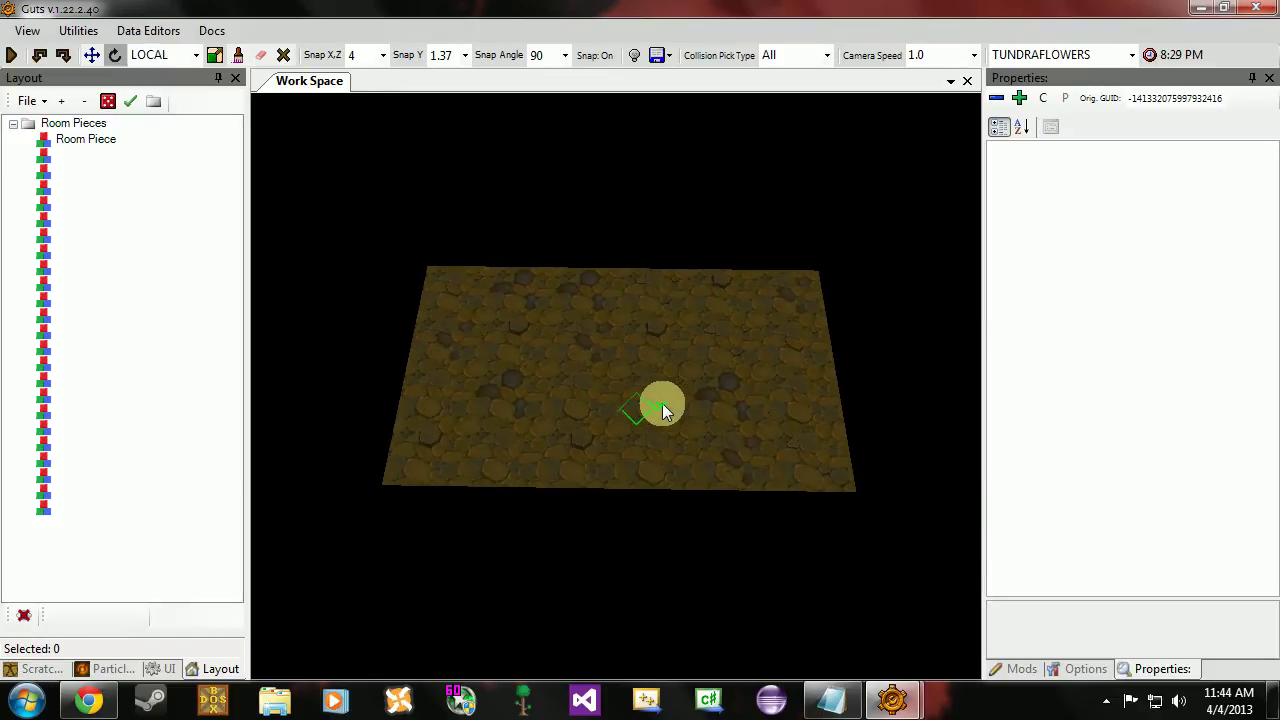
{"action": "scroll", "coordinate": [666, 409], "scroll_direction": "up", "scroll_amount": 4}
{"action": "scroll", "coordinate": [670, 412], "scroll_direction": "down", "scroll_amount": 2}
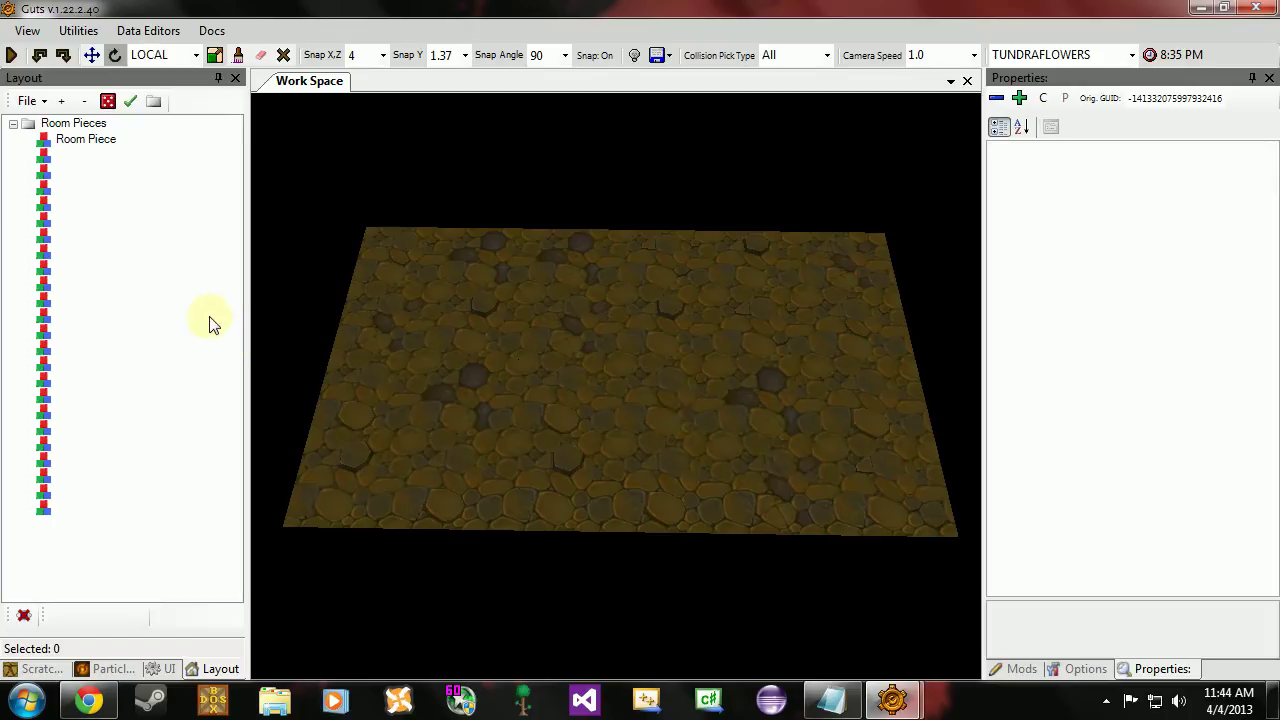
Collapse the Room Pieces group in the layout list and select the floor tile at position 4, 0, 12.
{"action": "left_click", "coordinate": [13, 124]}
{"action": "left_click", "coordinate": [13, 124]}
{"action": "left_click", "coordinate": [13, 124]}
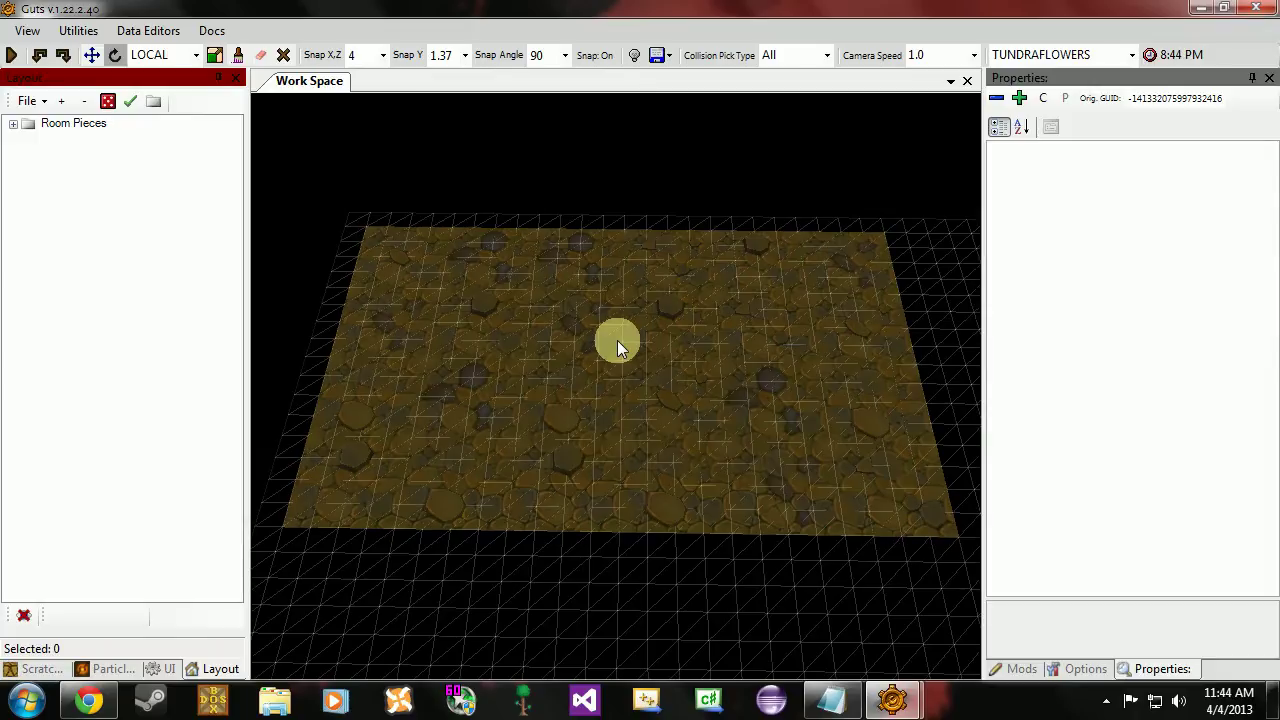
{"action": "left_click", "coordinate": [609, 253]}
{"action": "right_click_drag", "start_coordinate": [604, 237], "coordinate": [613, 230]}
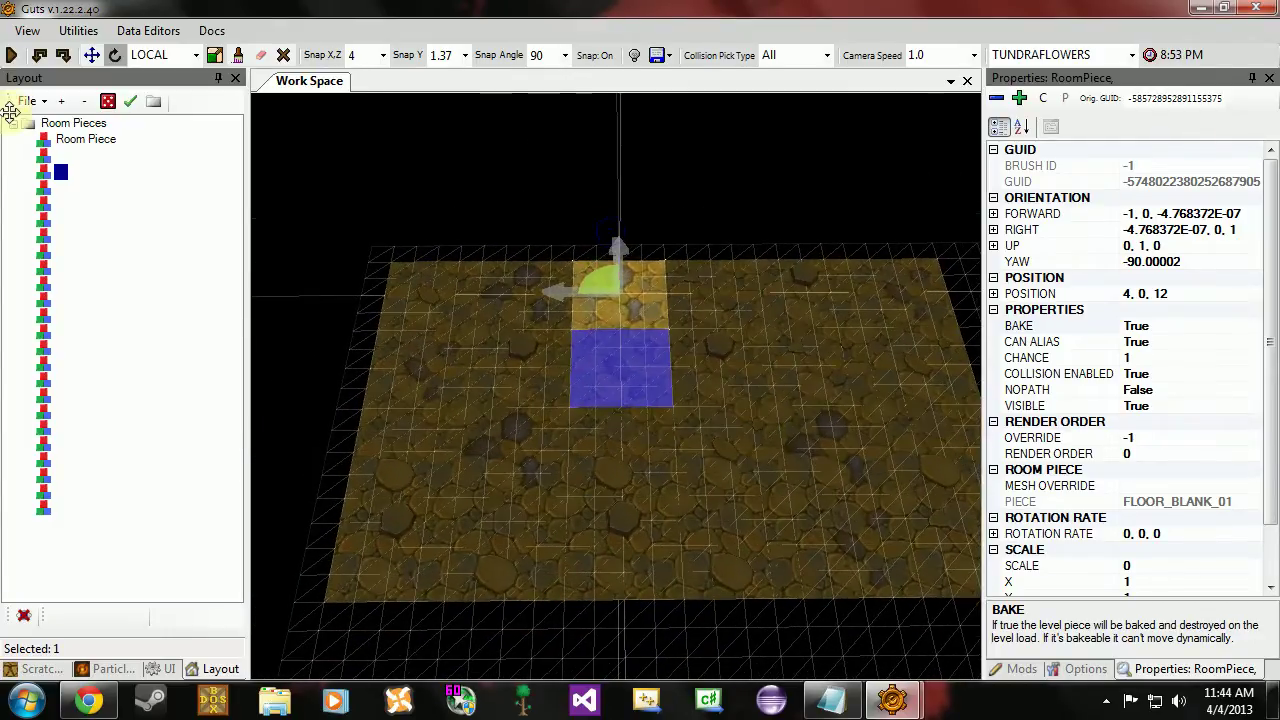
Collapse the Room Pieces group again and clear the floor tile selection.
{"action": "left_click", "coordinate": [11, 124]}
{"action": "left_click", "coordinate": [12, 124]}
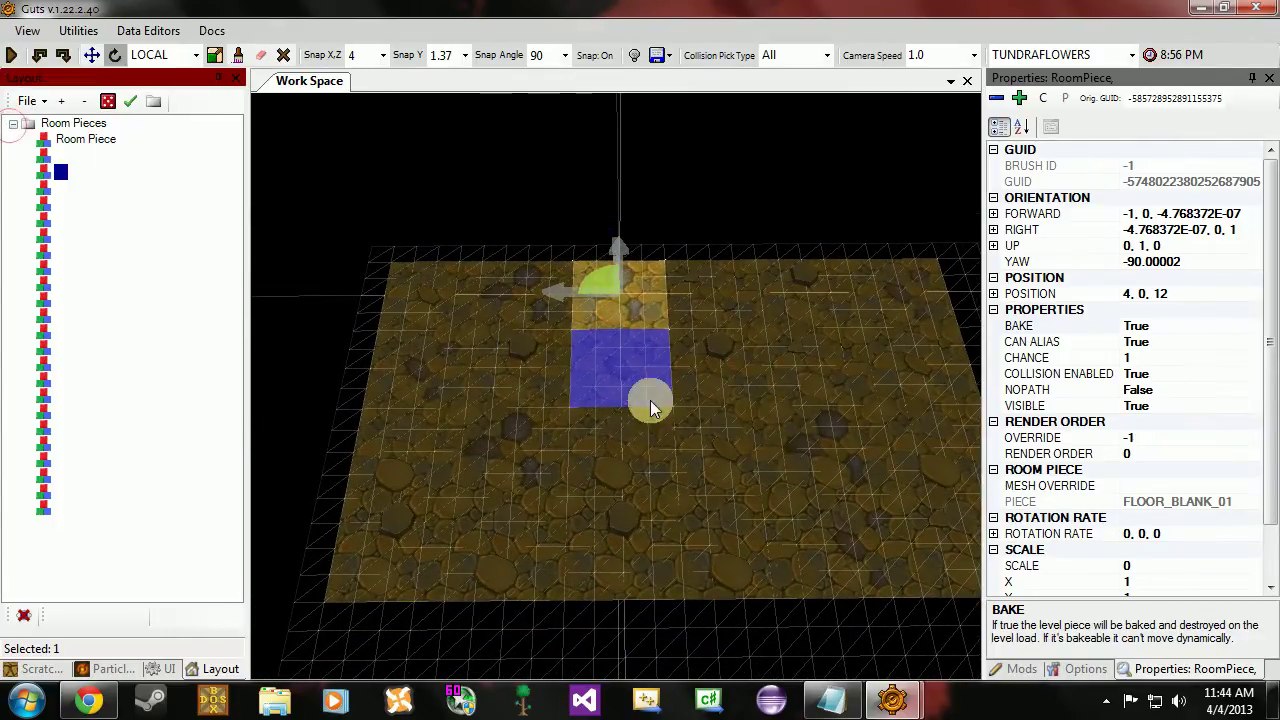
{"action": "left_click", "coordinate": [12, 124]}
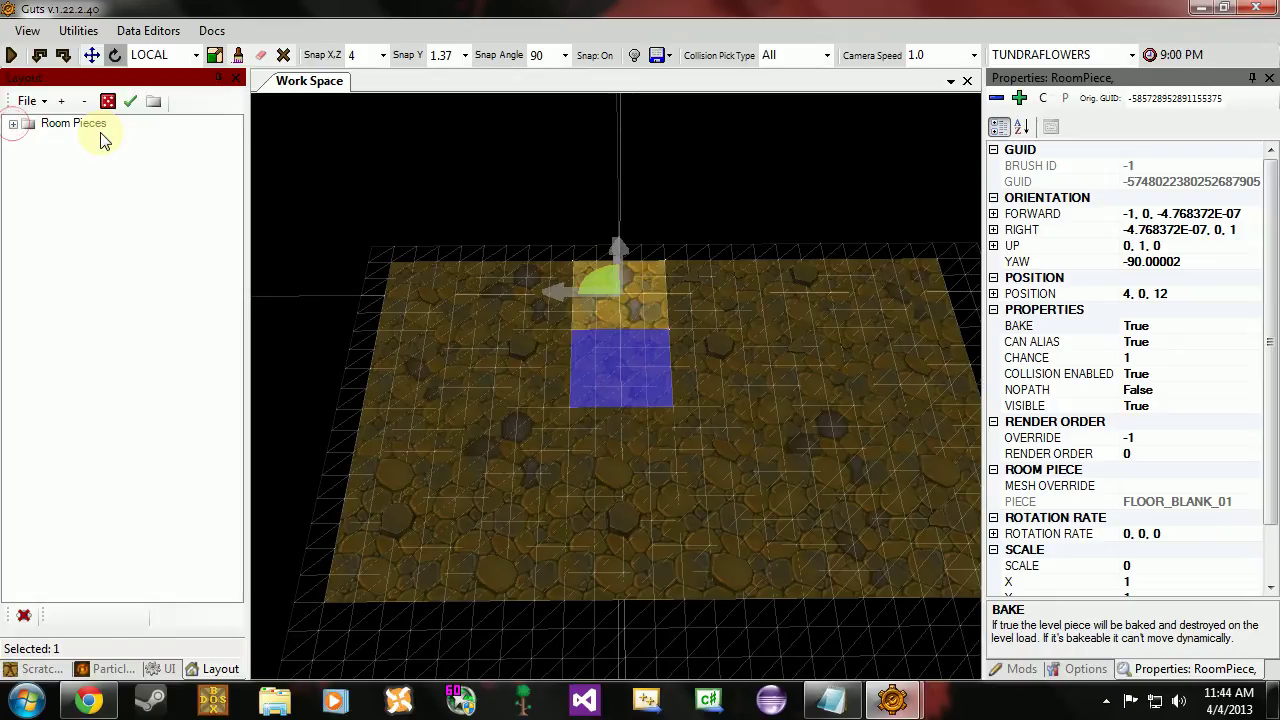
{"action": "left_click", "coordinate": [630, 168]}
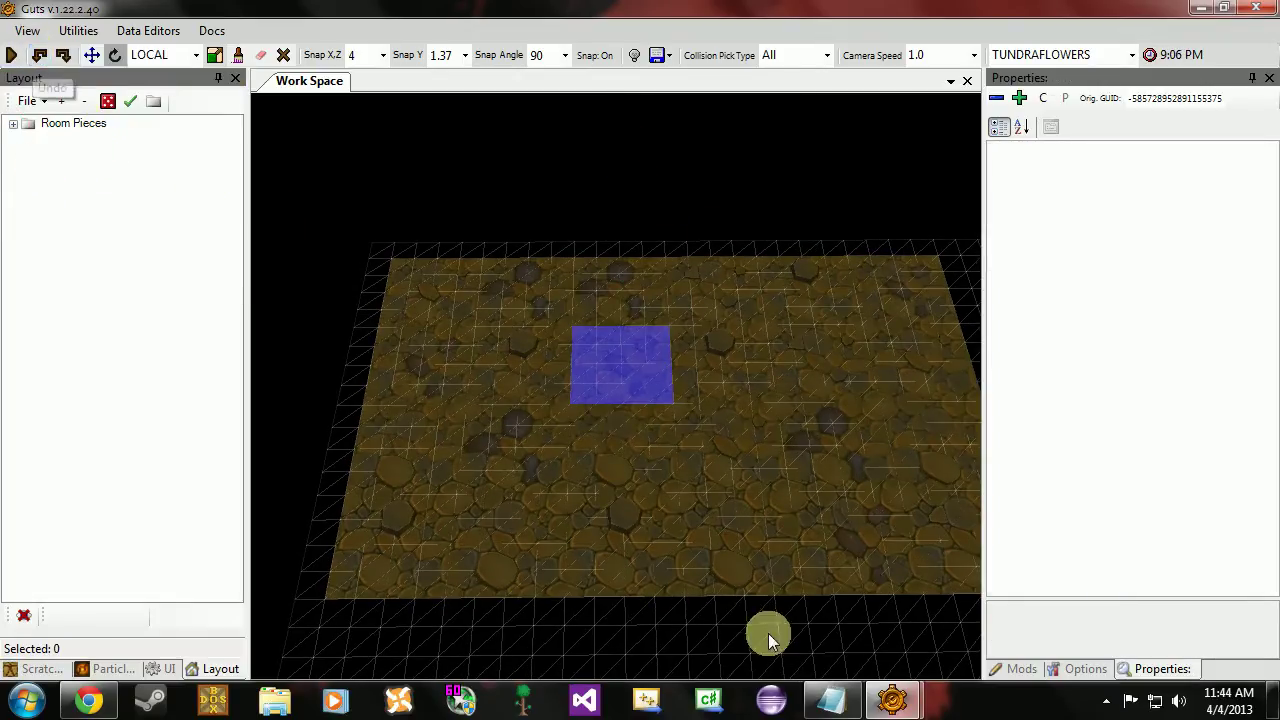
{"action": "mouse_move", "coordinate": [905, 690]}
{"action": "left_click", "coordinate": [960, 590]}
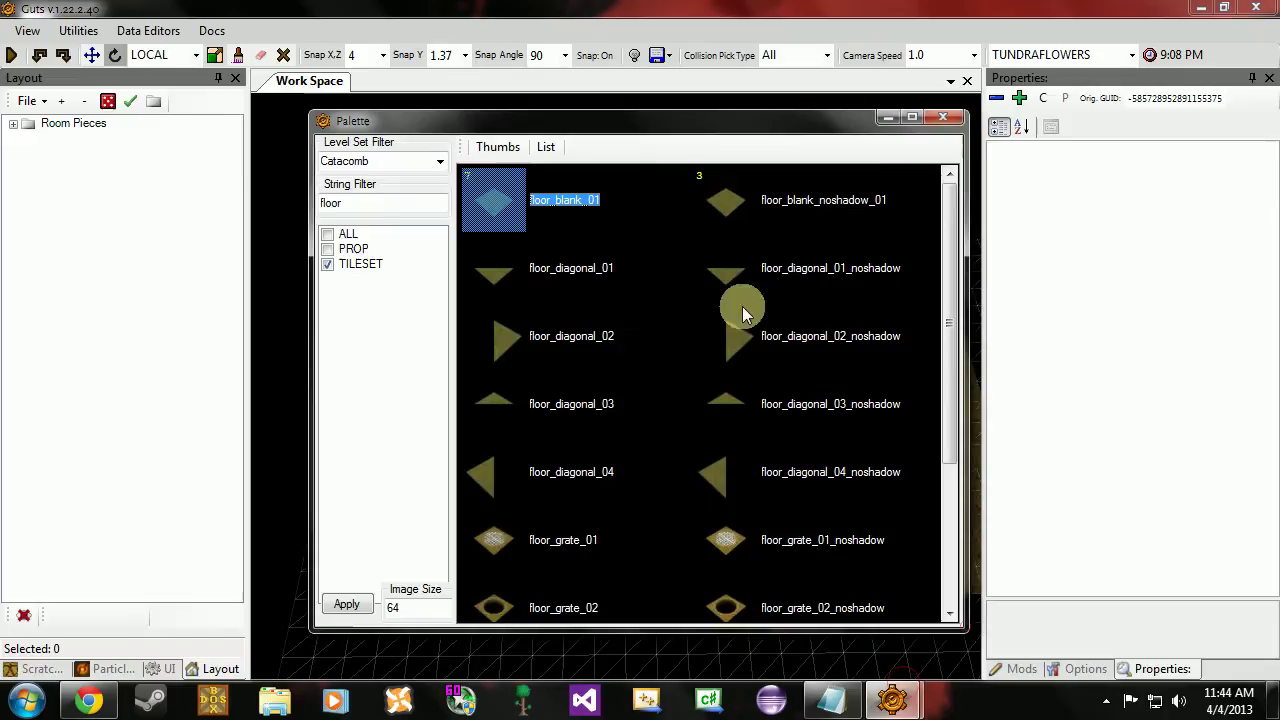
{"action": "left_click", "coordinate": [944, 120]}
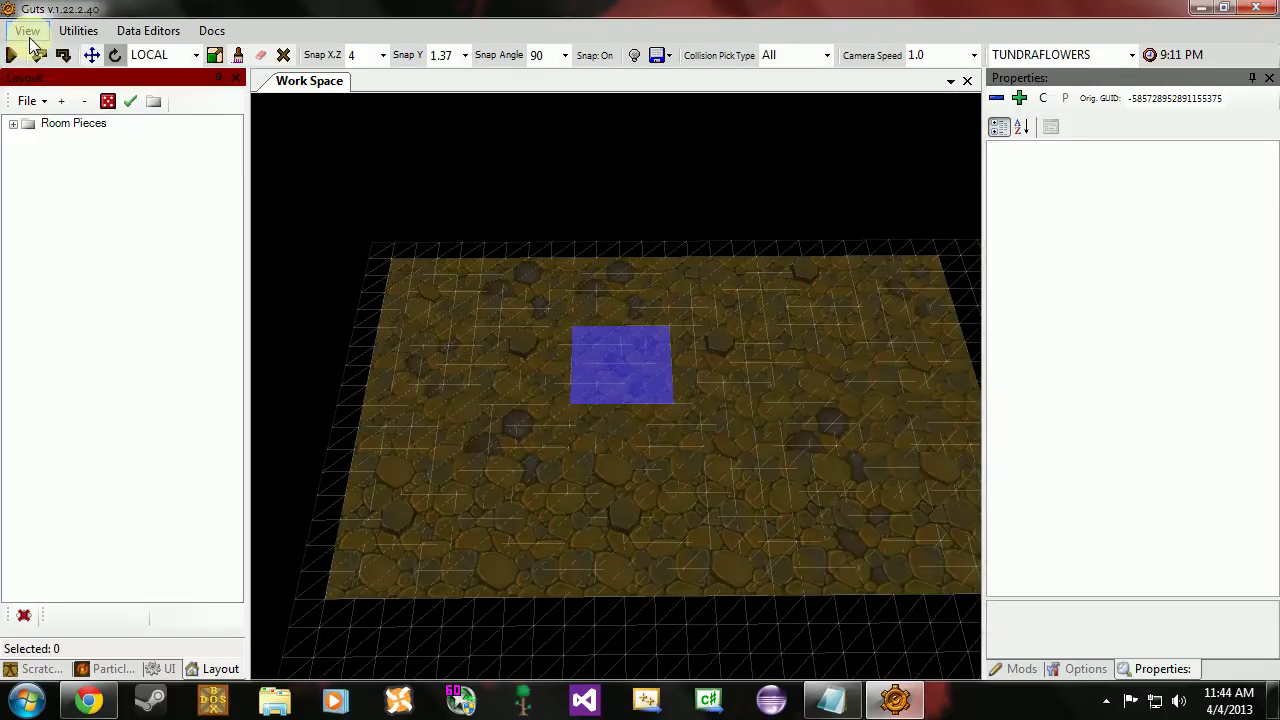
Add the CHEST_BOSS prop from the Layout Link Palette to the room as a layout link.
{"action": "left_click", "coordinate": [27, 31]}
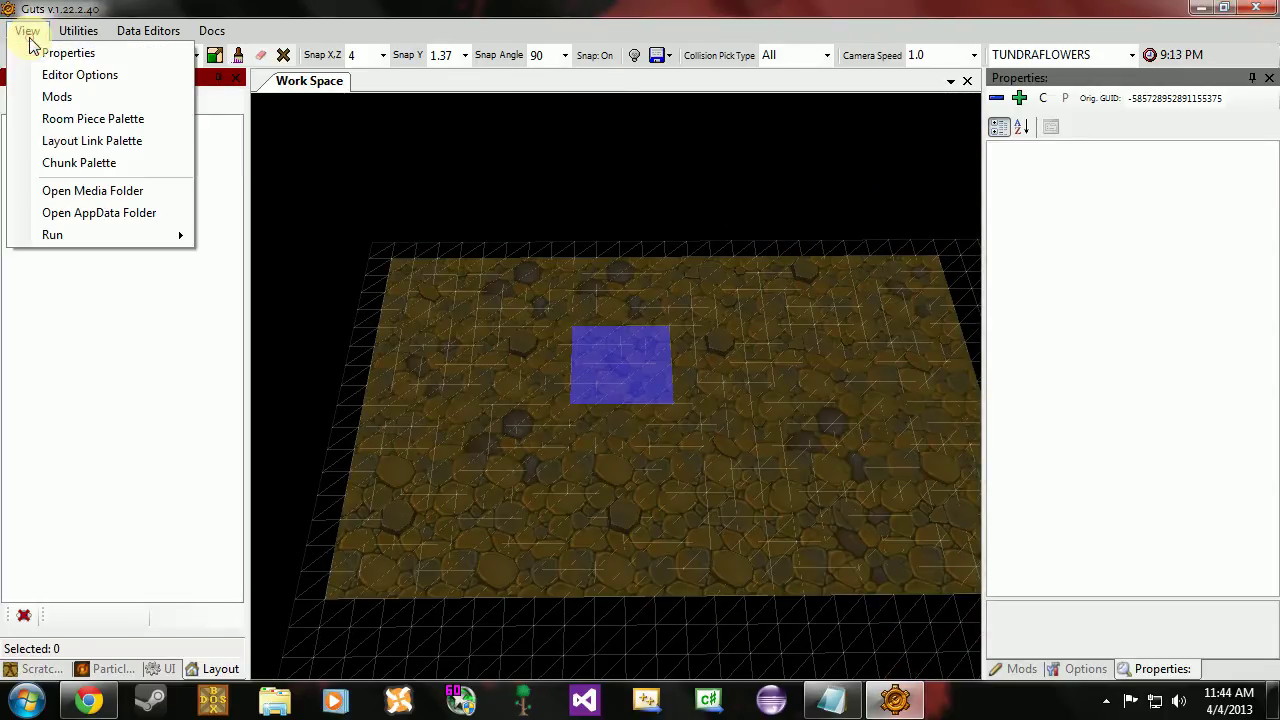
{"action": "left_click", "coordinate": [92, 142]}
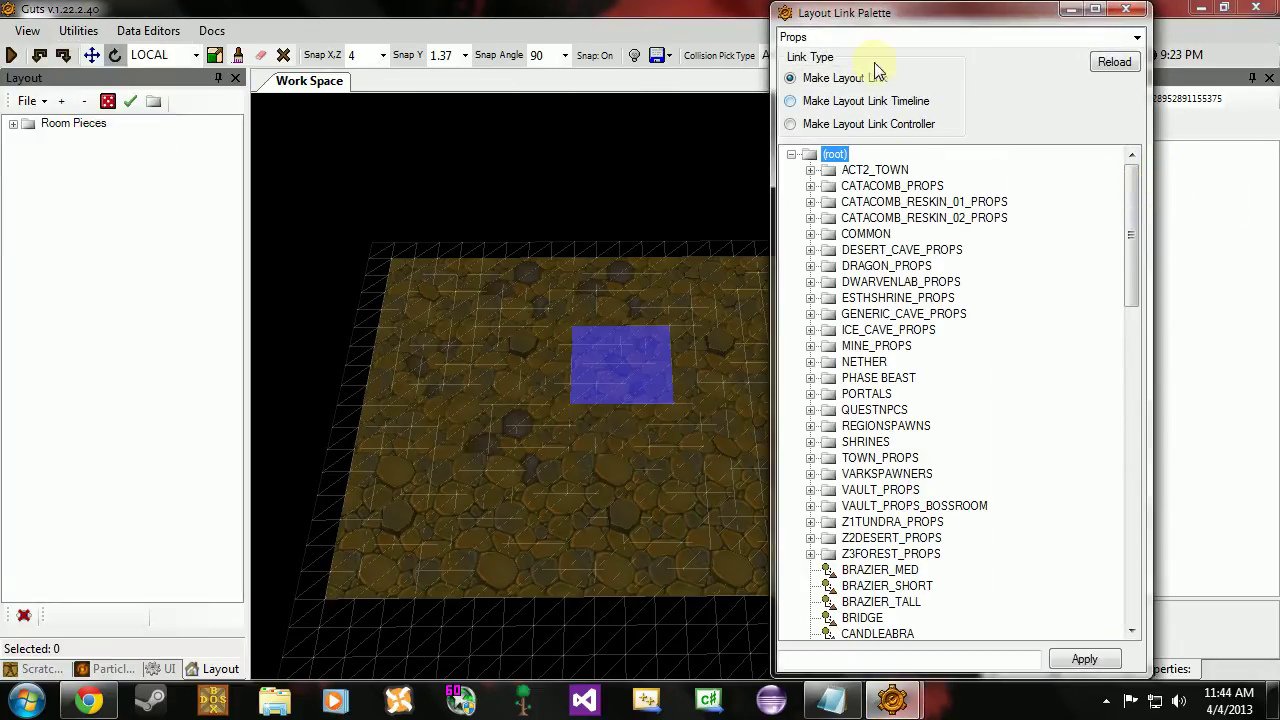
{"action": "left_click_drag", "start_coordinate": [1141, 211], "coordinate": [1145, 322]}
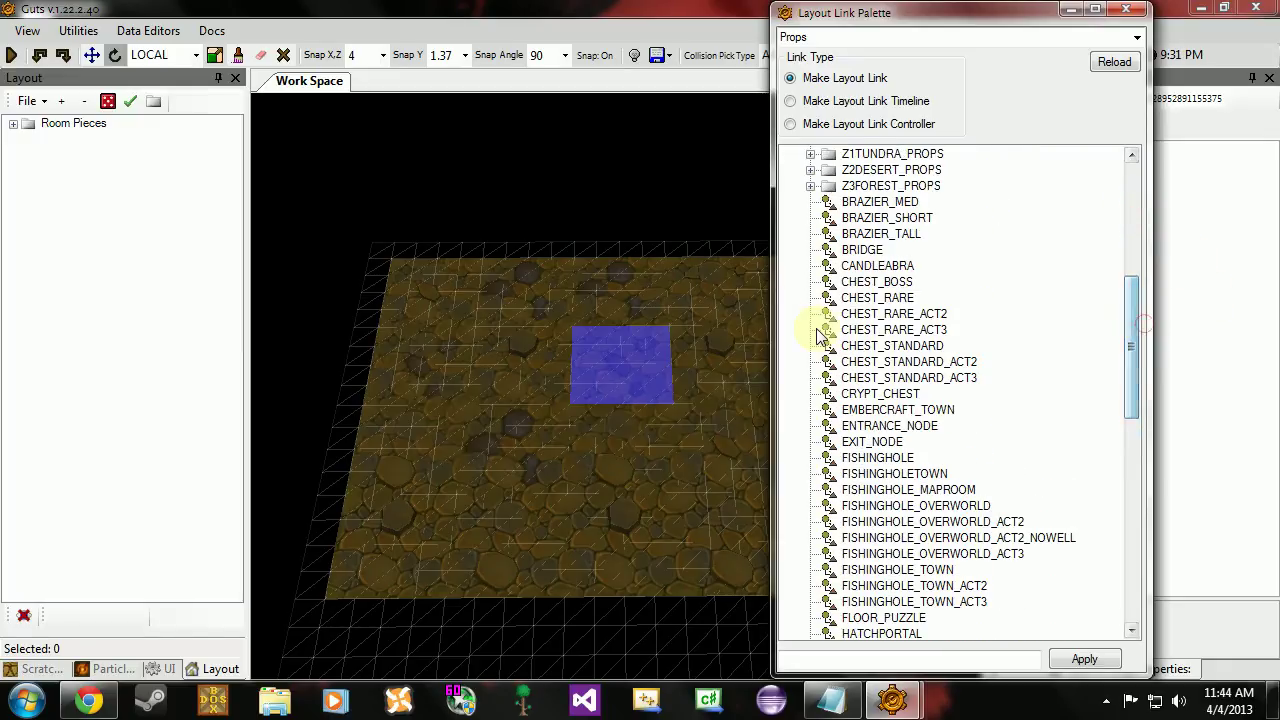
{"action": "left_click", "coordinate": [868, 283]}
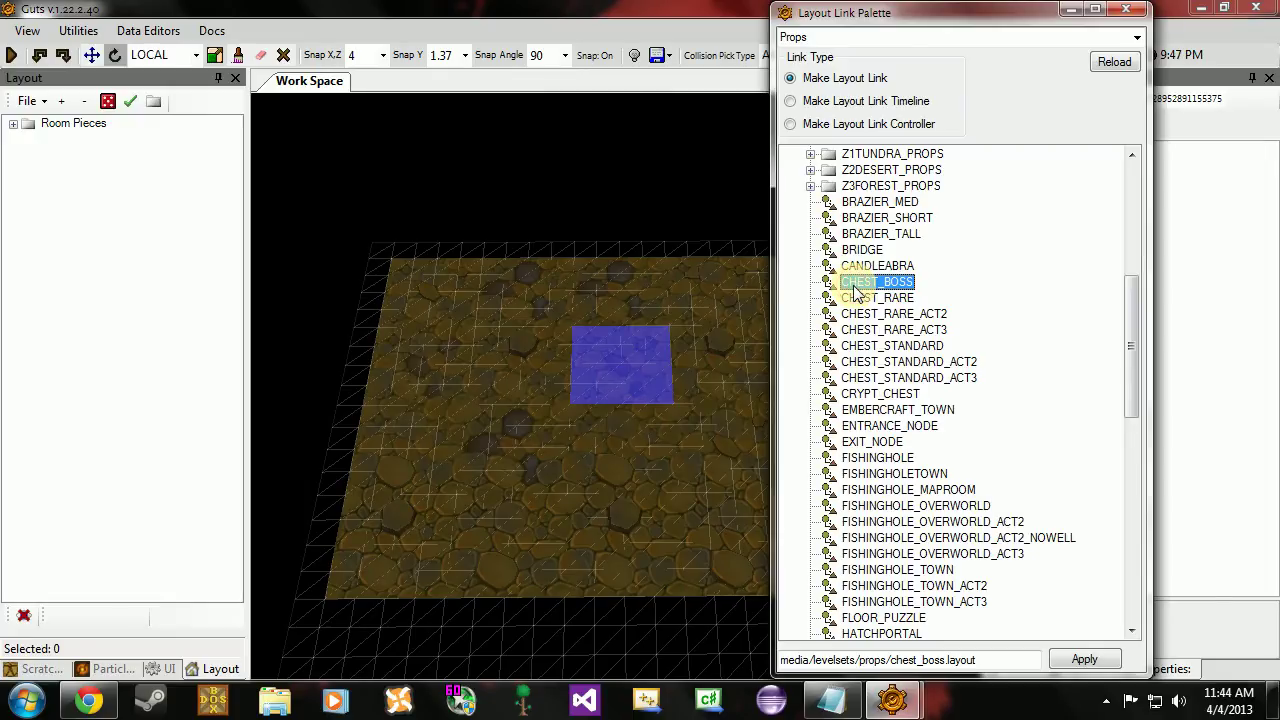
{"action": "left_click", "coordinate": [1078, 658]}
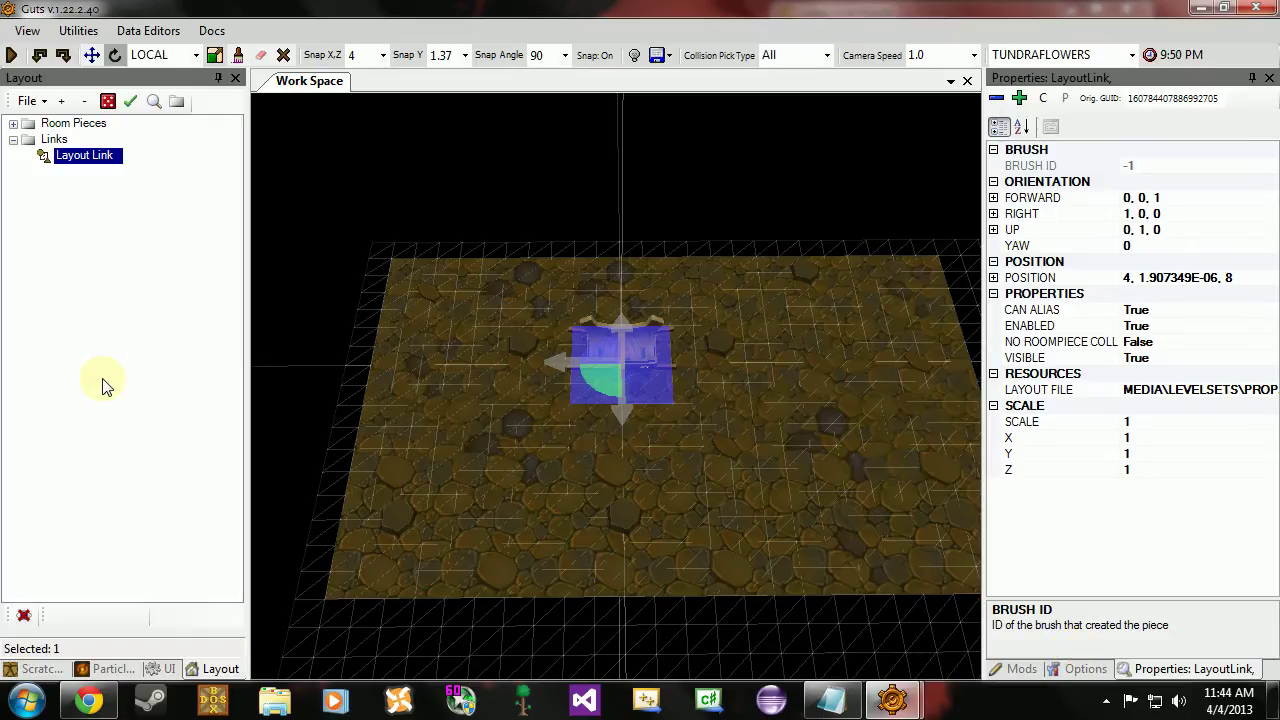
Examine the placed boss chest on the floor up close.
{"action": "scroll", "coordinate": [580, 249], "scroll_direction": "up", "scroll_amount": 5}
{"action": "right_click_drag", "start_coordinate": [646, 229], "coordinate": [732, 360]}
{"action": "scroll", "coordinate": [658, 204], "scroll_direction": "down", "scroll_amount": 3}
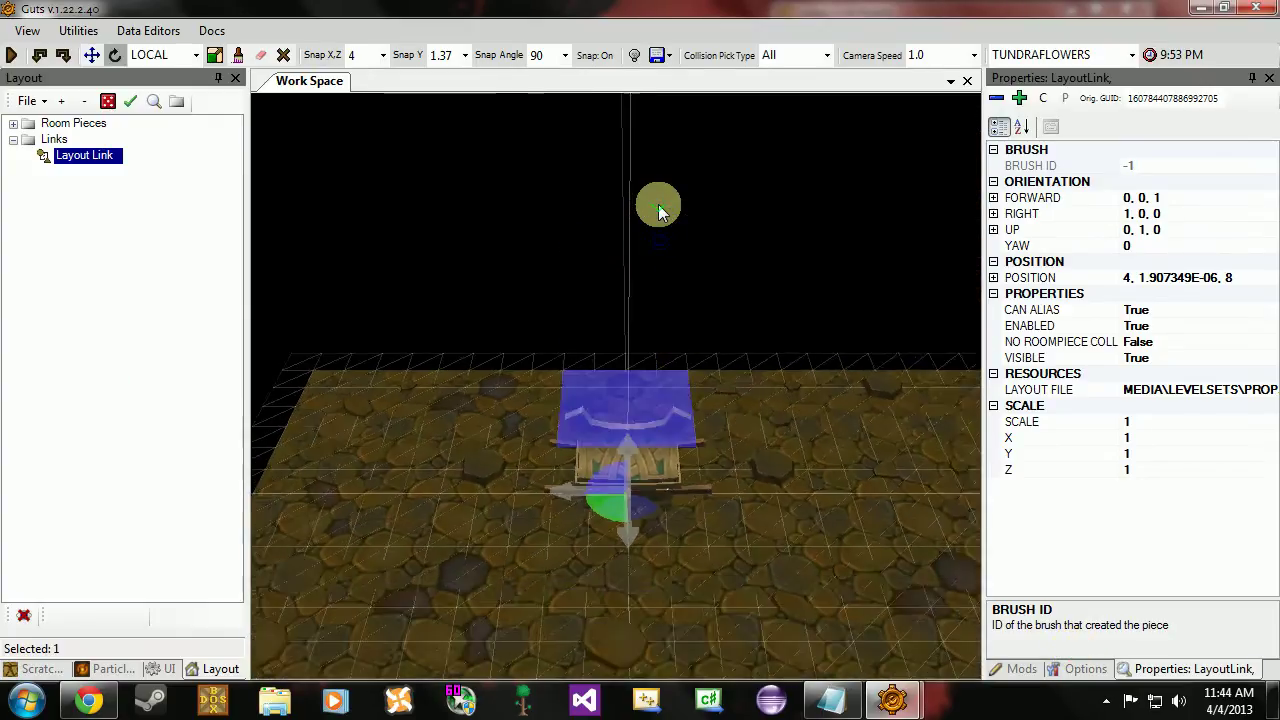
{"action": "scroll", "coordinate": [658, 204], "scroll_direction": "up", "scroll_amount": 3}
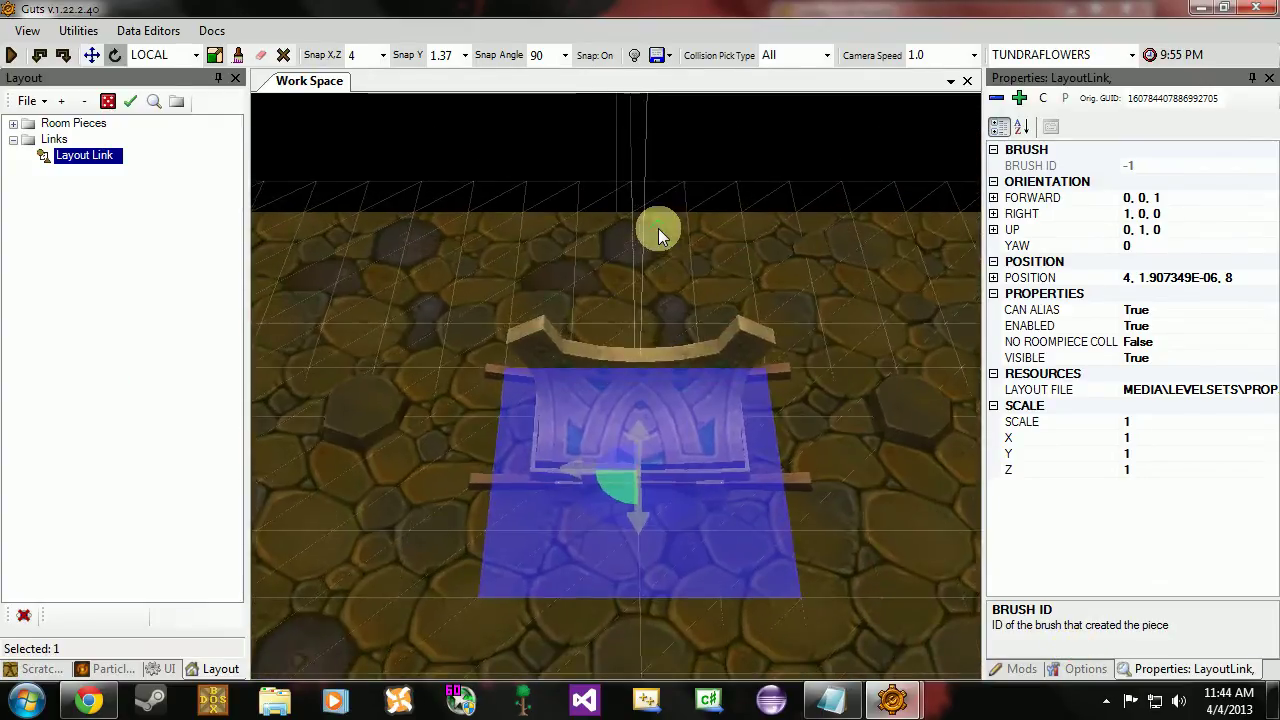
Select the boss chest on the floor and collapse the Room Pieces group in the layout list.
{"action": "scroll", "coordinate": [658, 228], "scroll_direction": "down", "scroll_amount": 4}
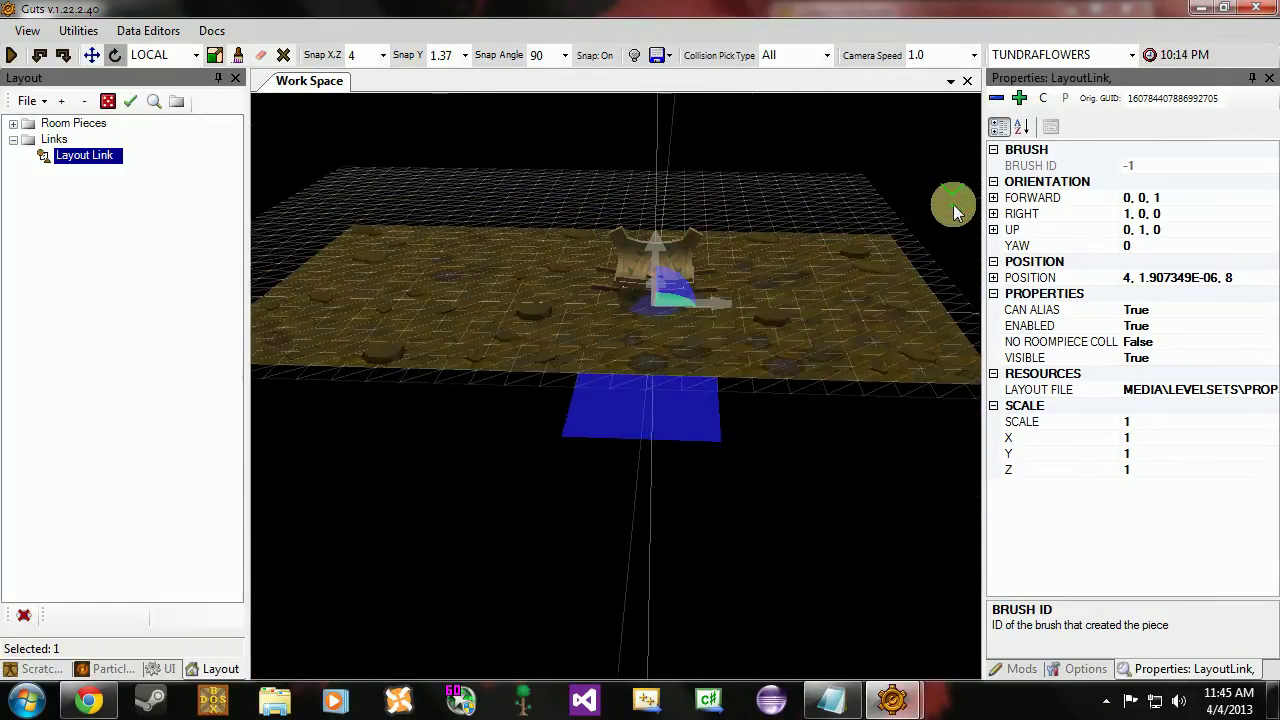
{"action": "left_click", "coordinate": [732, 354]}
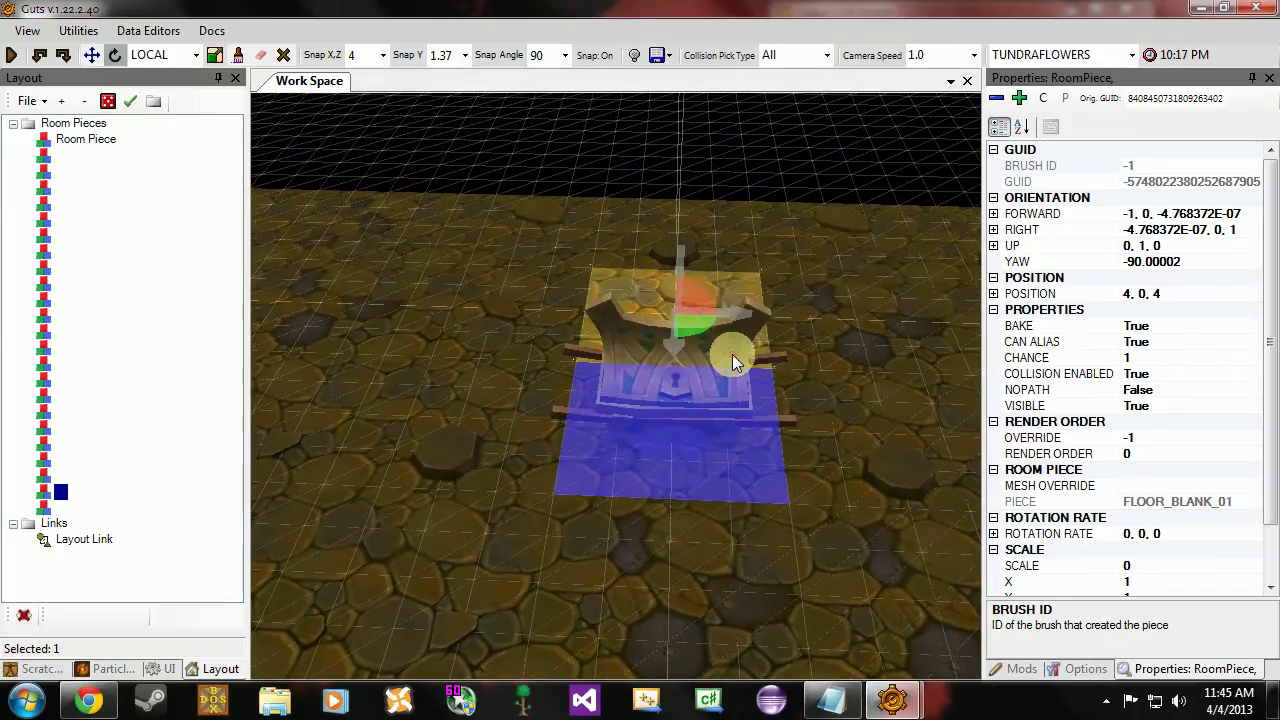
{"action": "left_click", "coordinate": [717, 400]}
{"action": "right_click_drag", "start_coordinate": [717, 403], "coordinate": [824, 396]}
{"action": "left_click", "coordinate": [14, 124]}
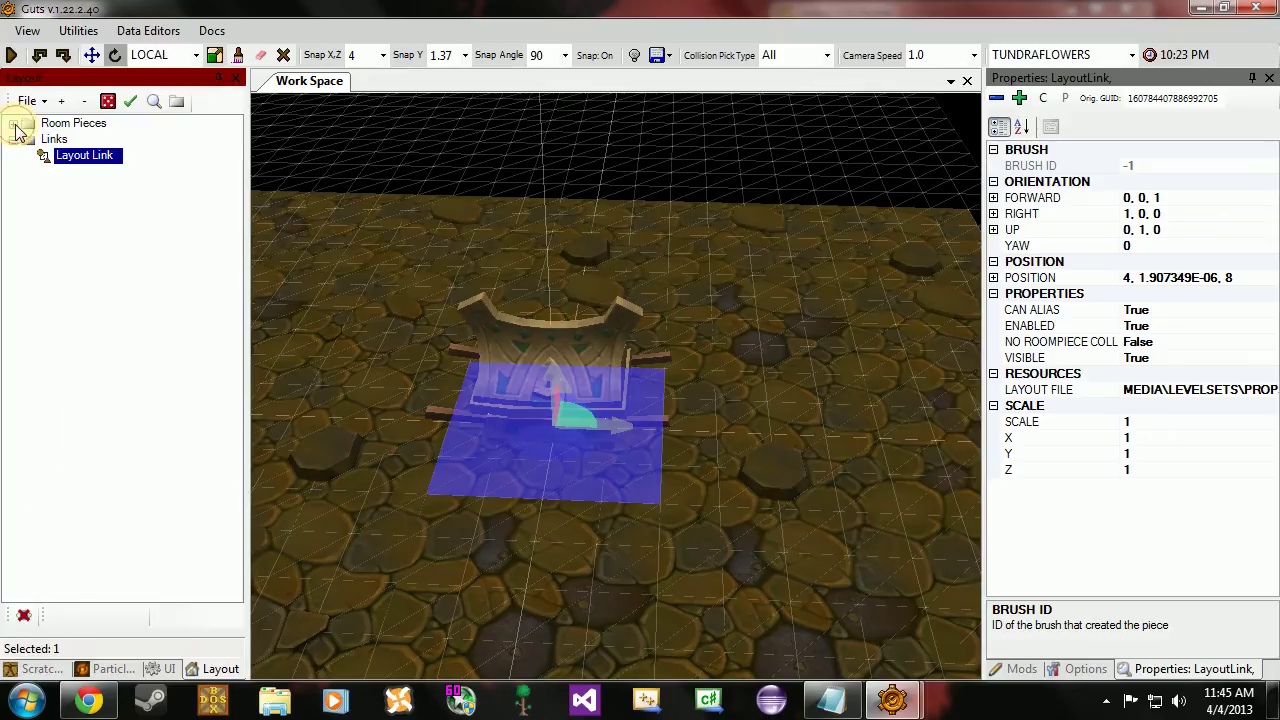
Reselect the boss chest and move it one snap step along X to X 0, Z 8.
{"action": "left_click", "coordinate": [64, 165]}
{"action": "left_click", "coordinate": [507, 160]}
{"action": "left_click", "coordinate": [570, 357]}
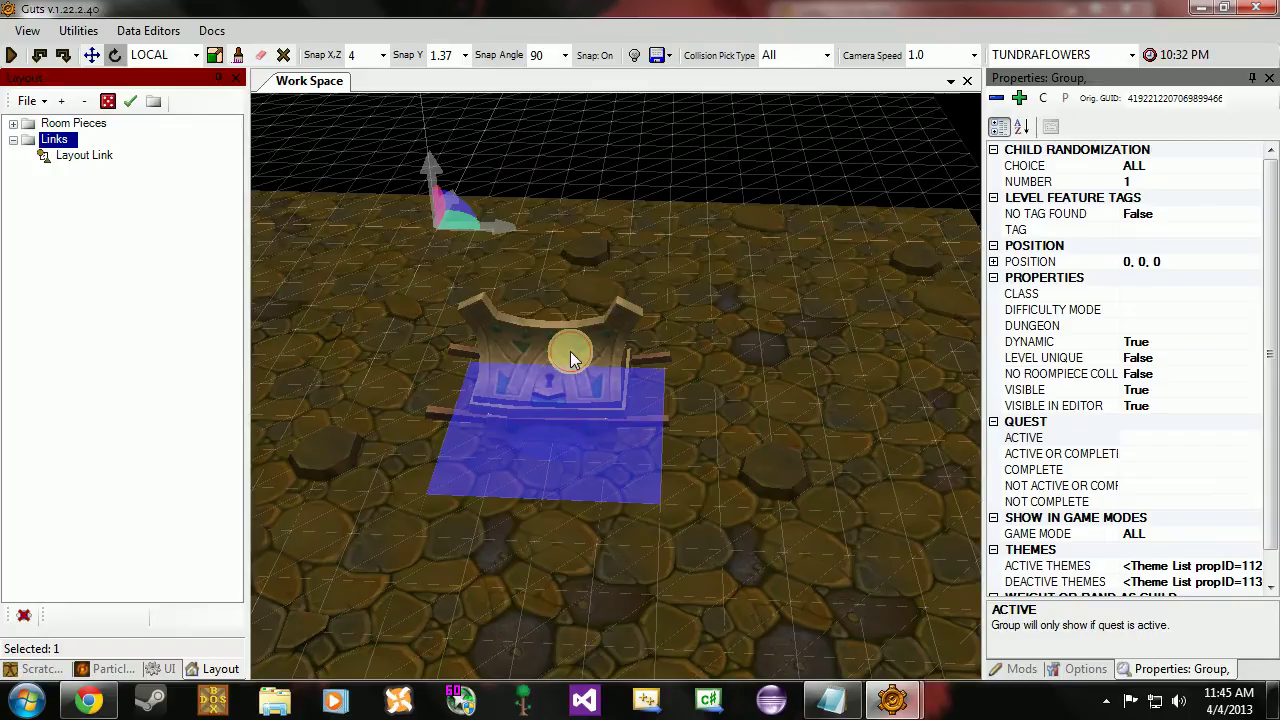
{"action": "key", "text": "Down"}
{"action": "key", "text": "Left"}
{"action": "key", "text": "Up"}
{"action": "key", "text": "a"}
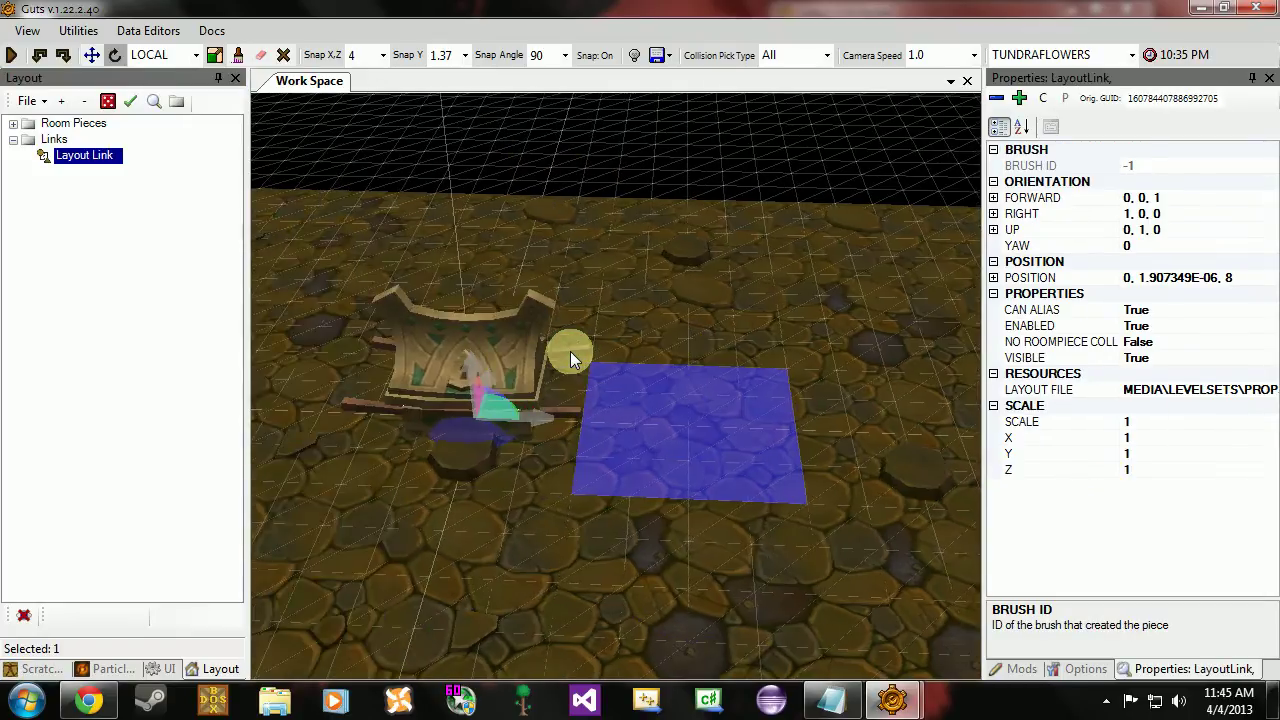
Move the boss chest across the floor in snap steps to X -4, Z 4.
{"action": "key", "text": "a"}
{"action": "scroll", "coordinate": [570, 350], "scroll_direction": "down", "scroll_amount": 3}
{"action": "key", "text": "d"}
{"action": "key", "text": "a"}
{"action": "key", "text": "Right"}
{"action": "key", "text": "Up"}
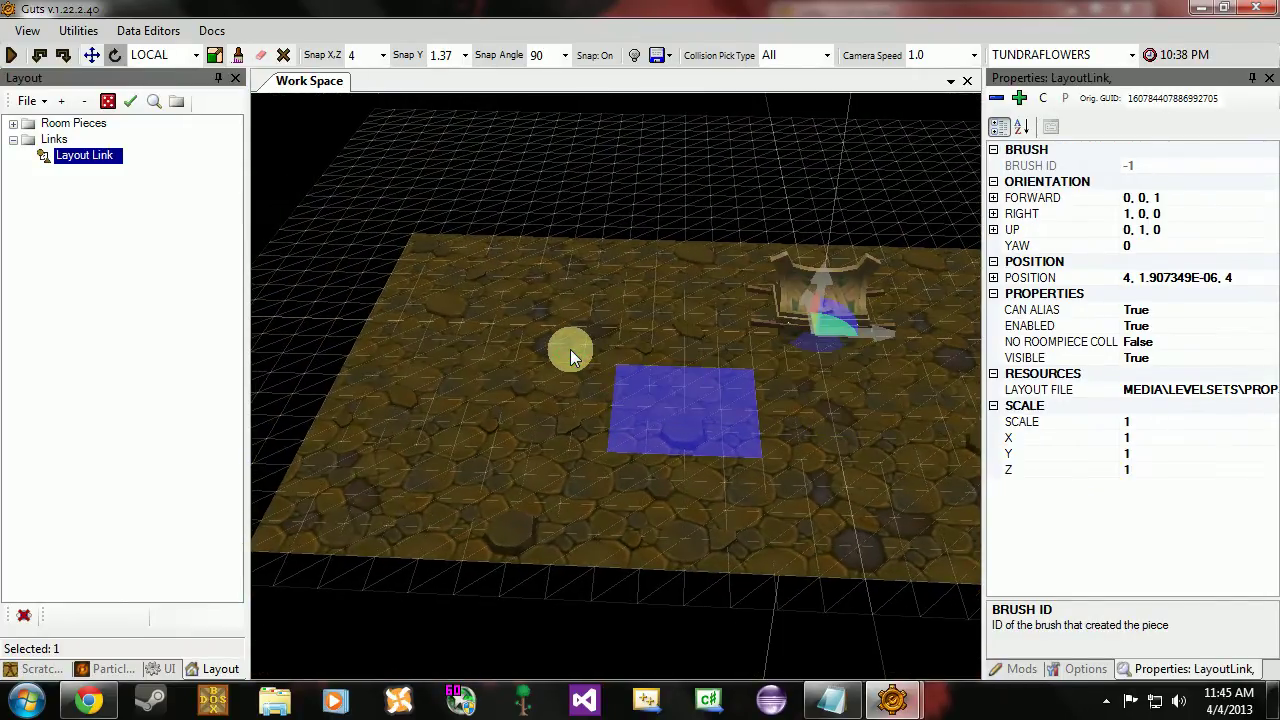
{"action": "key", "text": "Left"}
{"action": "key", "text": "Left"}
Review the available horizontal snap sizes without changing the setting, and keep the boss chest selected.
{"action": "left_click", "coordinate": [383, 56]}
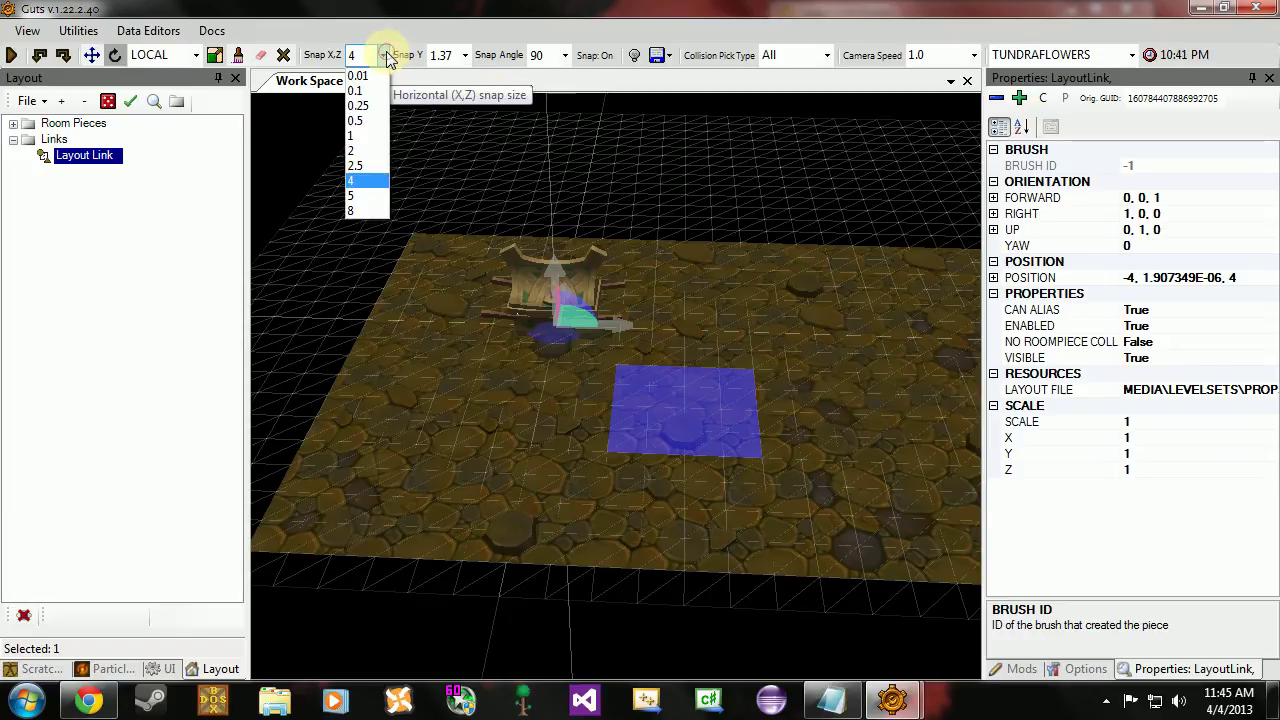
{"action": "left_click", "coordinate": [385, 57]}
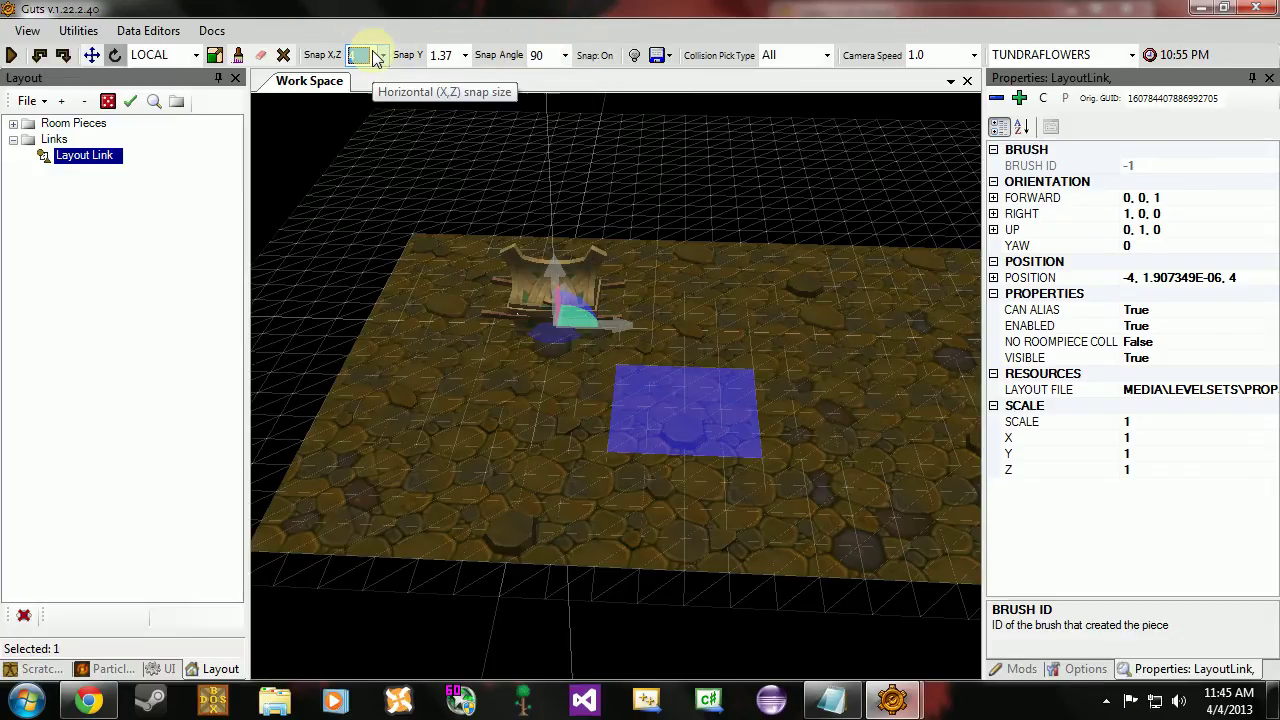
{"action": "left_click", "coordinate": [541, 281]}
{"action": "left_click", "coordinate": [541, 295]}
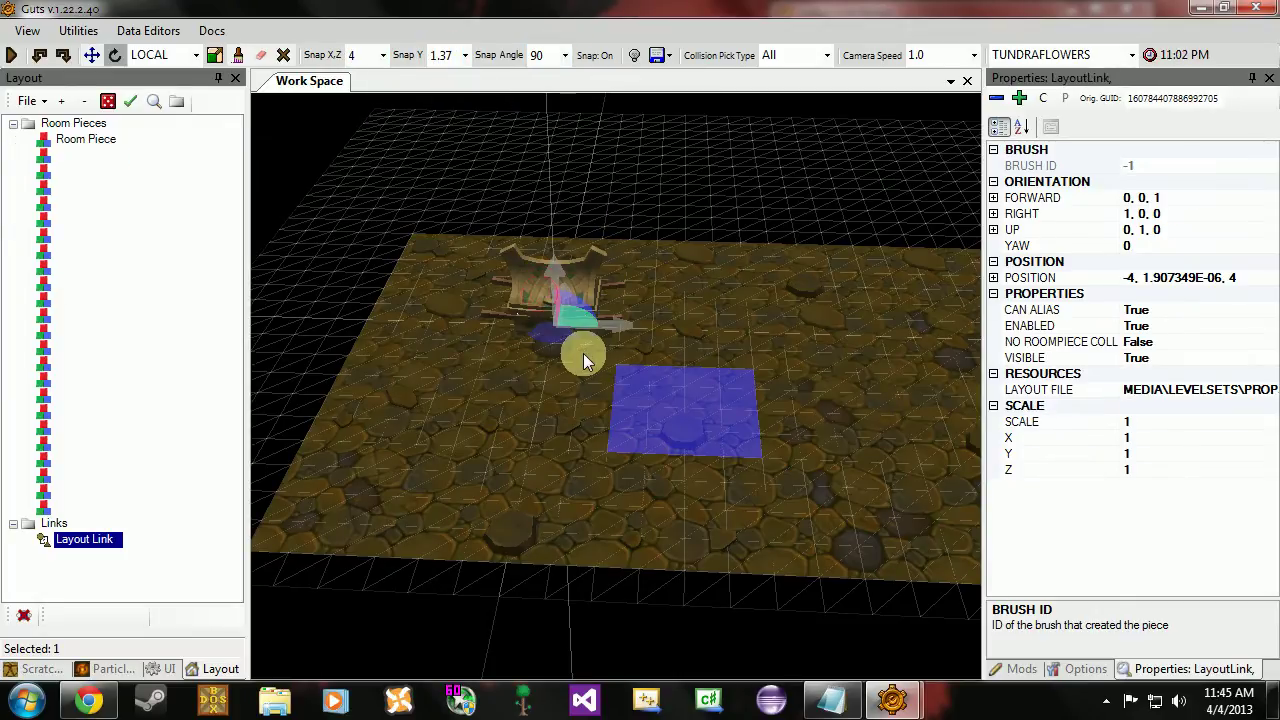
Rotate the boss chest through a full turn in 90-degree snap steps.
{"action": "right_click_drag", "start_coordinate": [617, 322], "coordinate": [797, 335]}
{"action": "key", "text": "s"}
{"action": "key", "text": "r"}
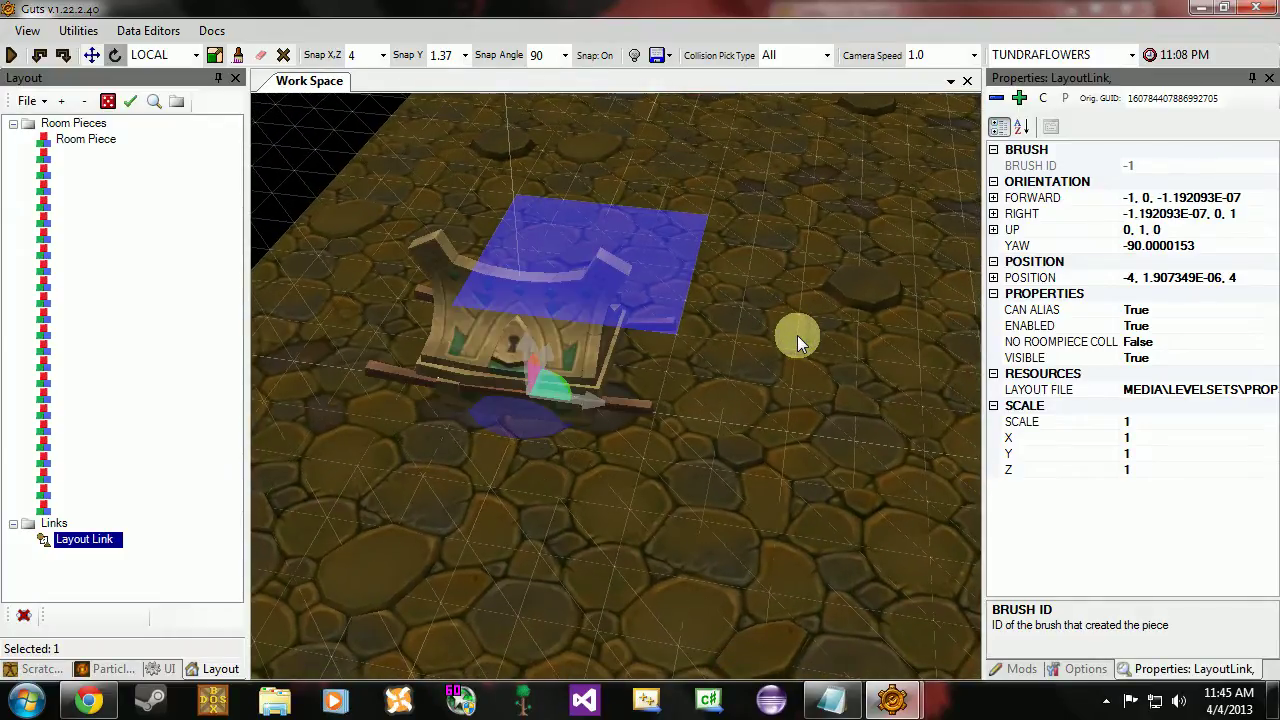
{"action": "key", "text": "r"}
{"action": "key", "text": "r"}
{"action": "key", "text": "r"}
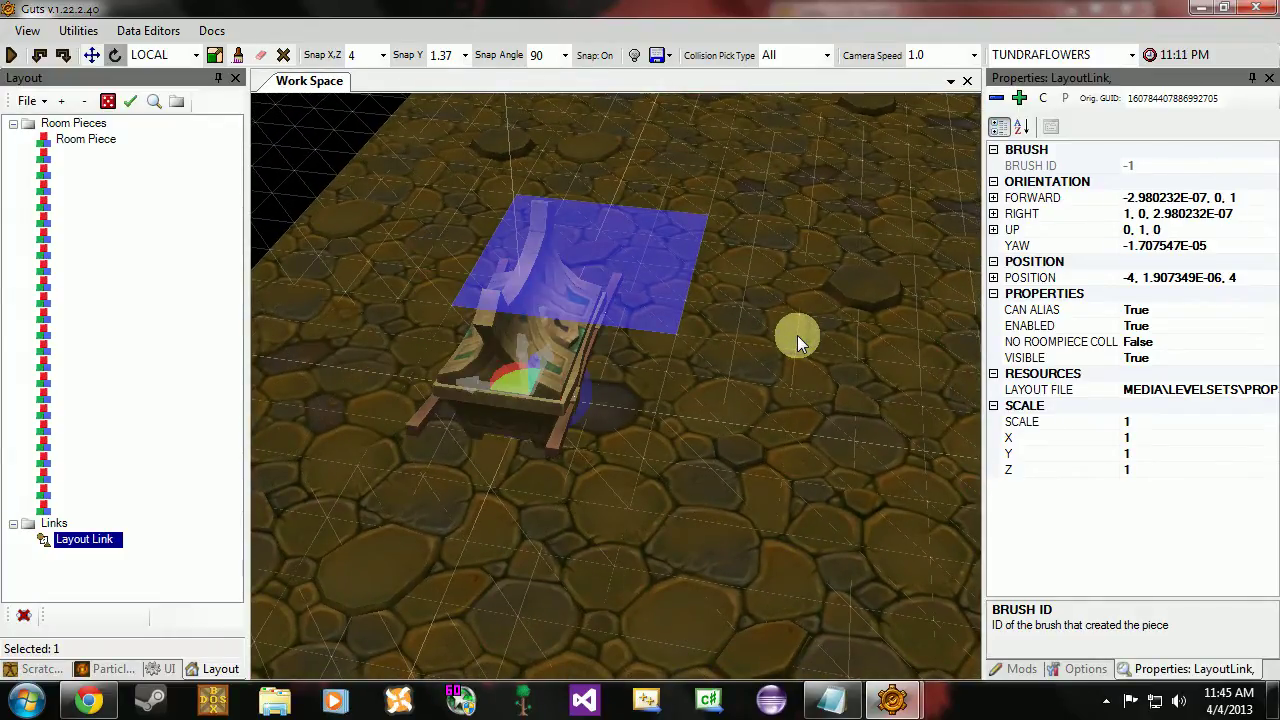
Nudge the boss chest back and forth along both horizontal axes, returning it to X -4, Z 4.
{"action": "right_click_drag", "start_coordinate": [797, 335], "coordinate": [560, 466]}
{"action": "left_click", "coordinate": [558, 464]}
{"action": "left_click", "coordinate": [480, 434]}
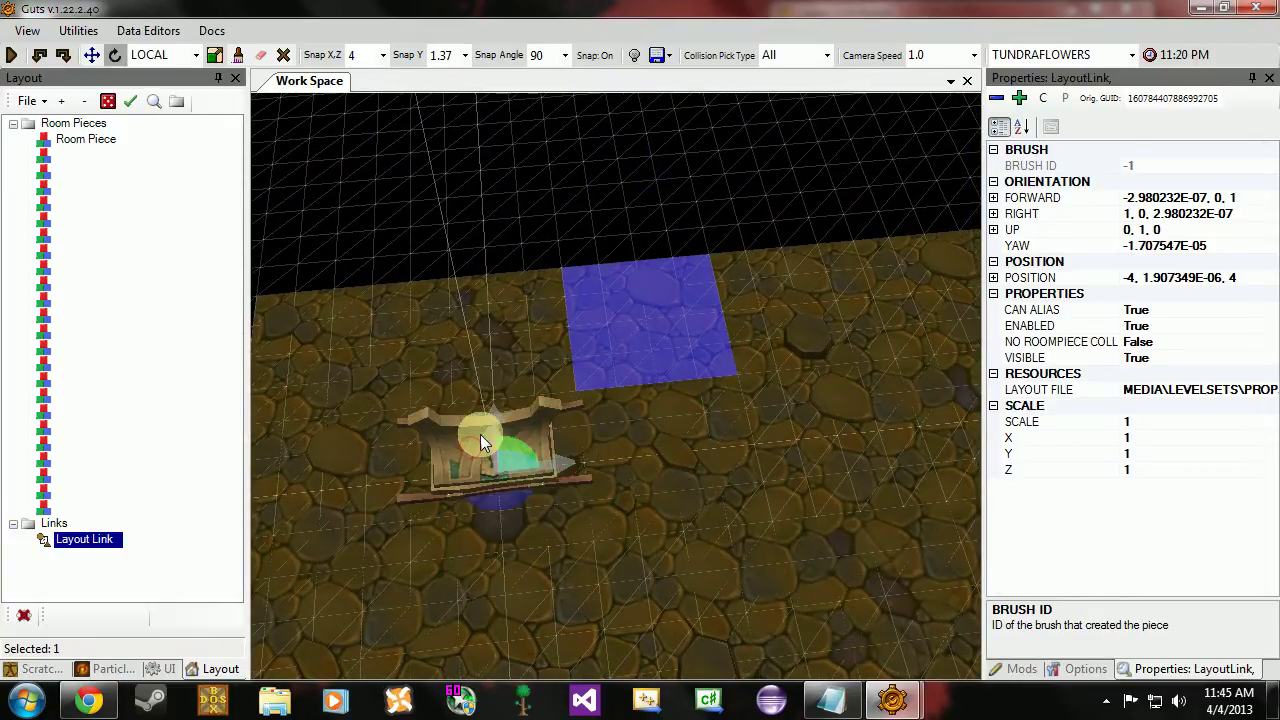
{"action": "right_click_drag", "start_coordinate": [492, 426], "coordinate": [550, 358]}
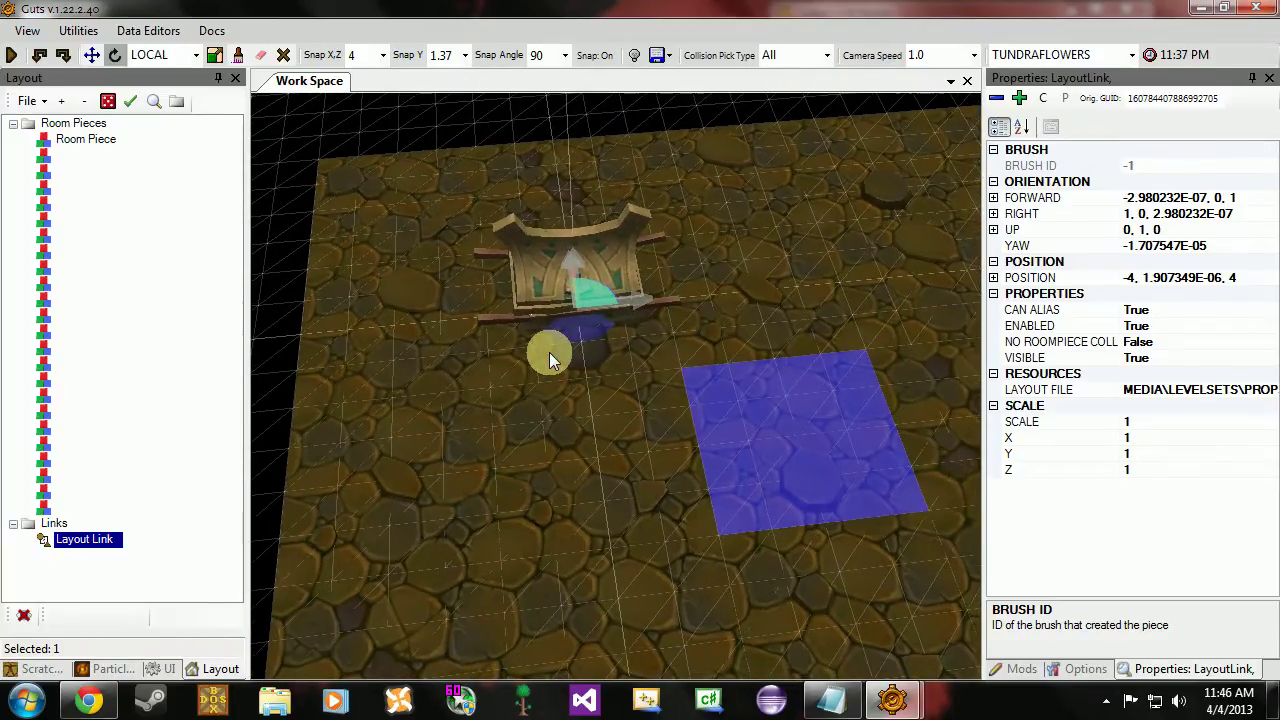
{"action": "key", "text": "Right"}
{"action": "key", "text": "Left"}
{"action": "key", "text": "Left"}
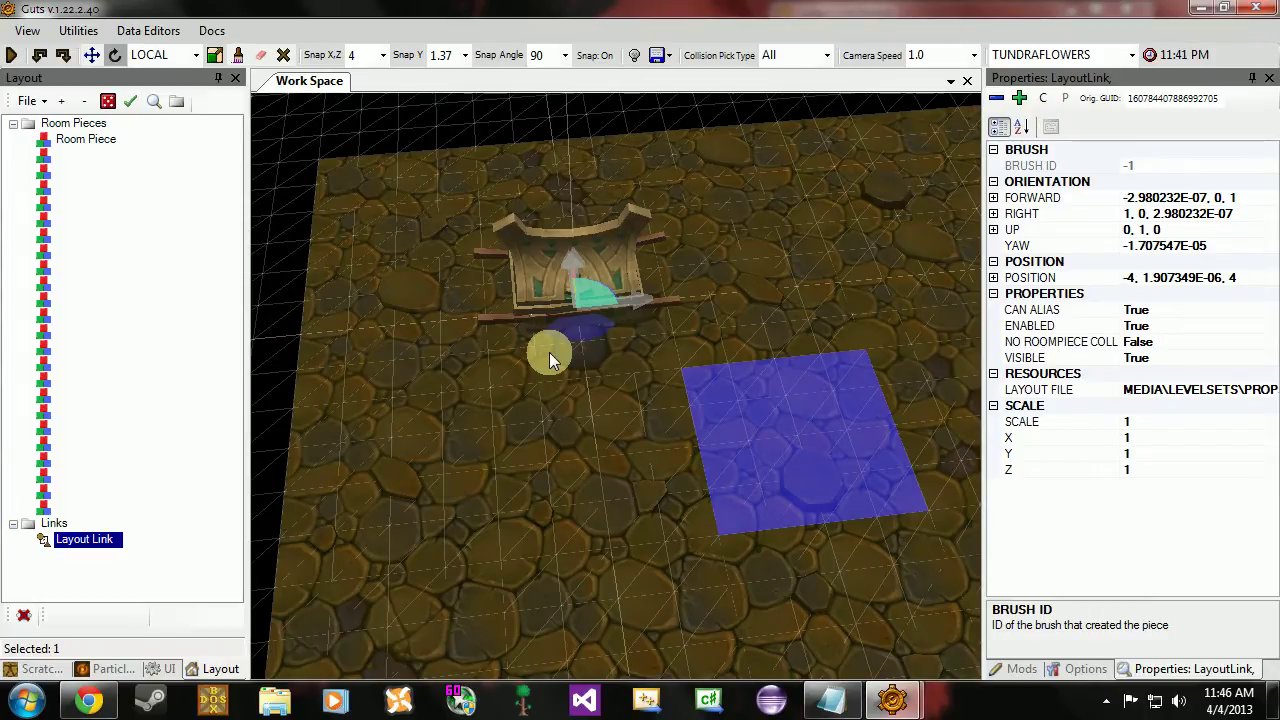
{"action": "key", "text": "Up"}
{"action": "key", "text": "Down"}
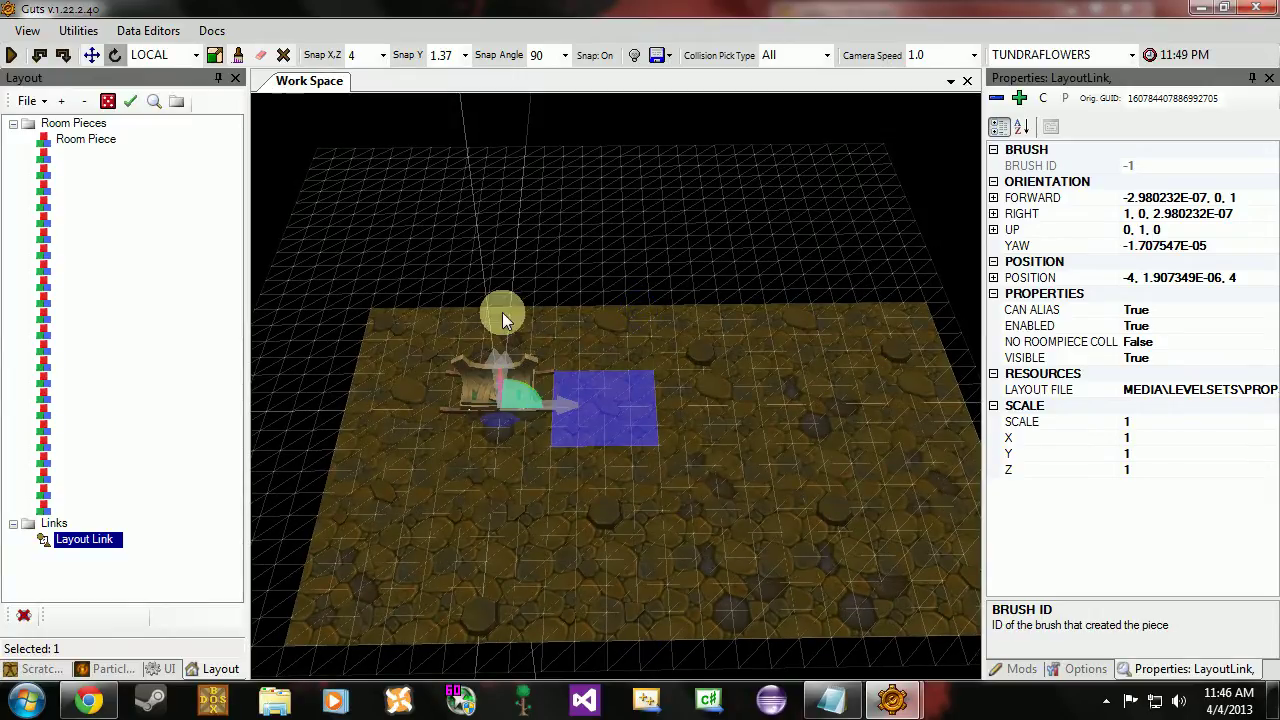
Collapse the Room Pieces and Links groups in the layout list.
{"action": "key", "text": "d"}
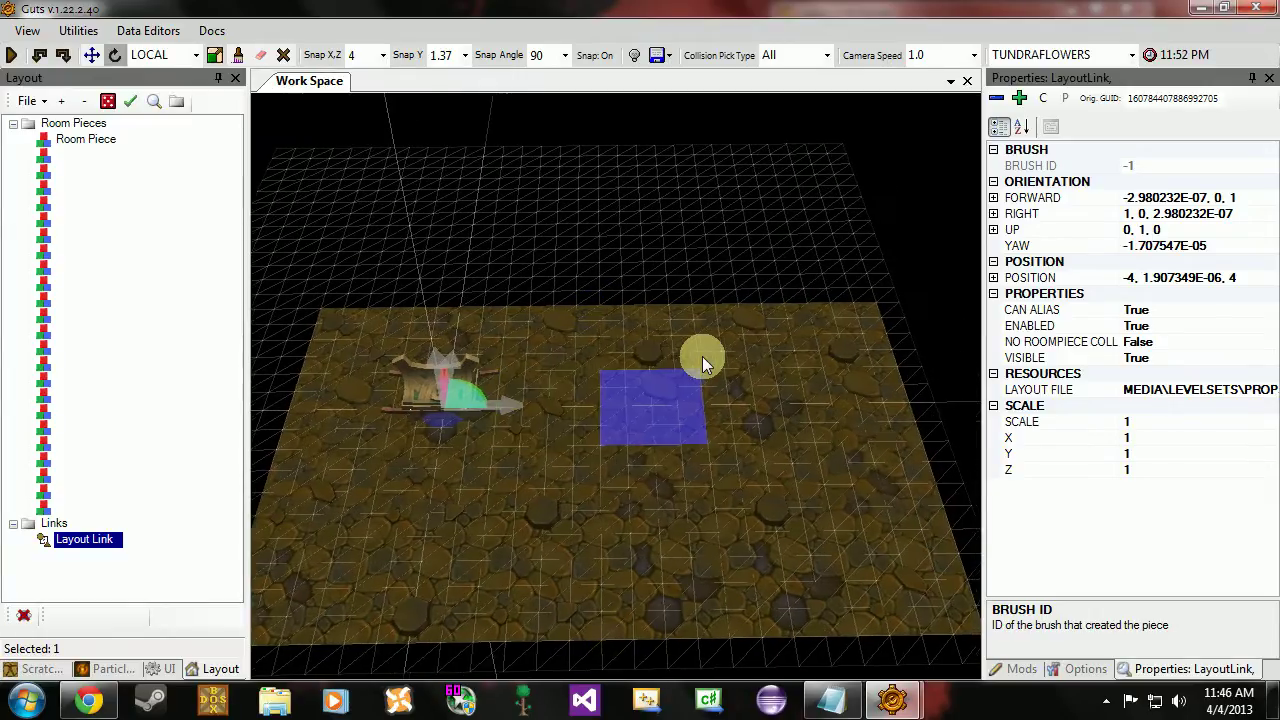
{"action": "key", "text": "s"}
{"action": "key", "text": "a"}
{"action": "key", "text": "a"}
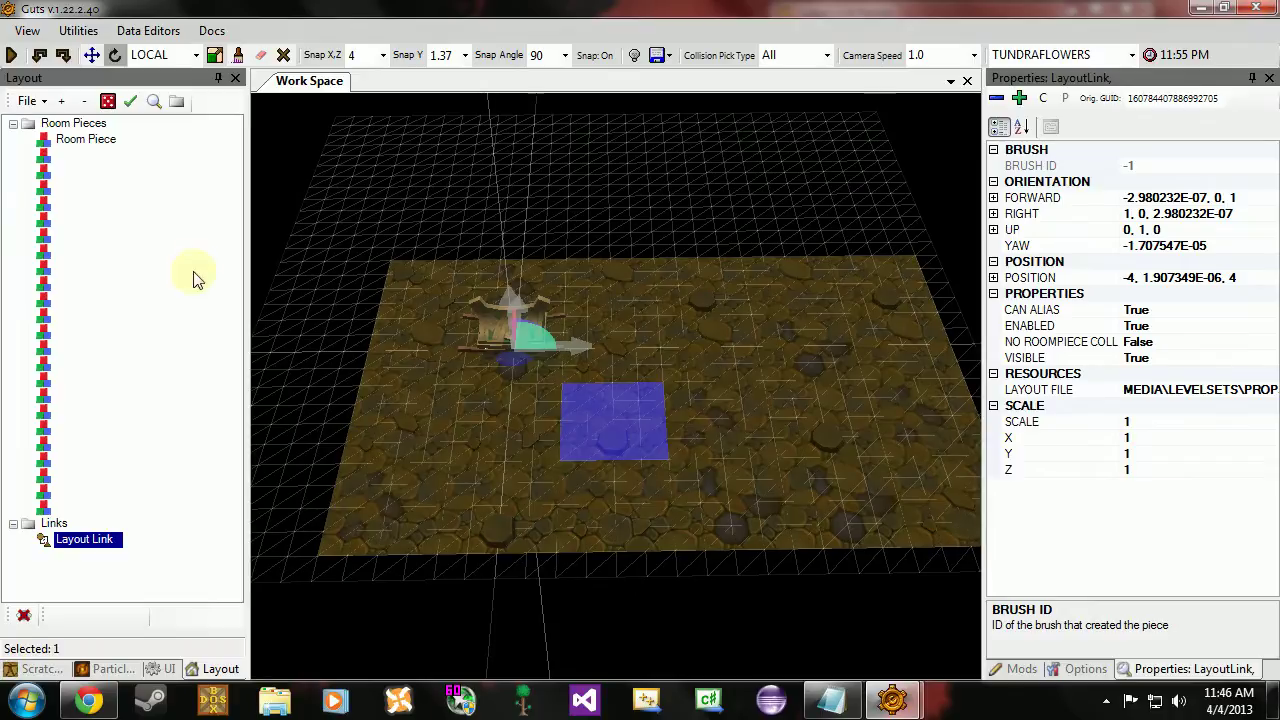
{"action": "left_click", "coordinate": [13, 124]}
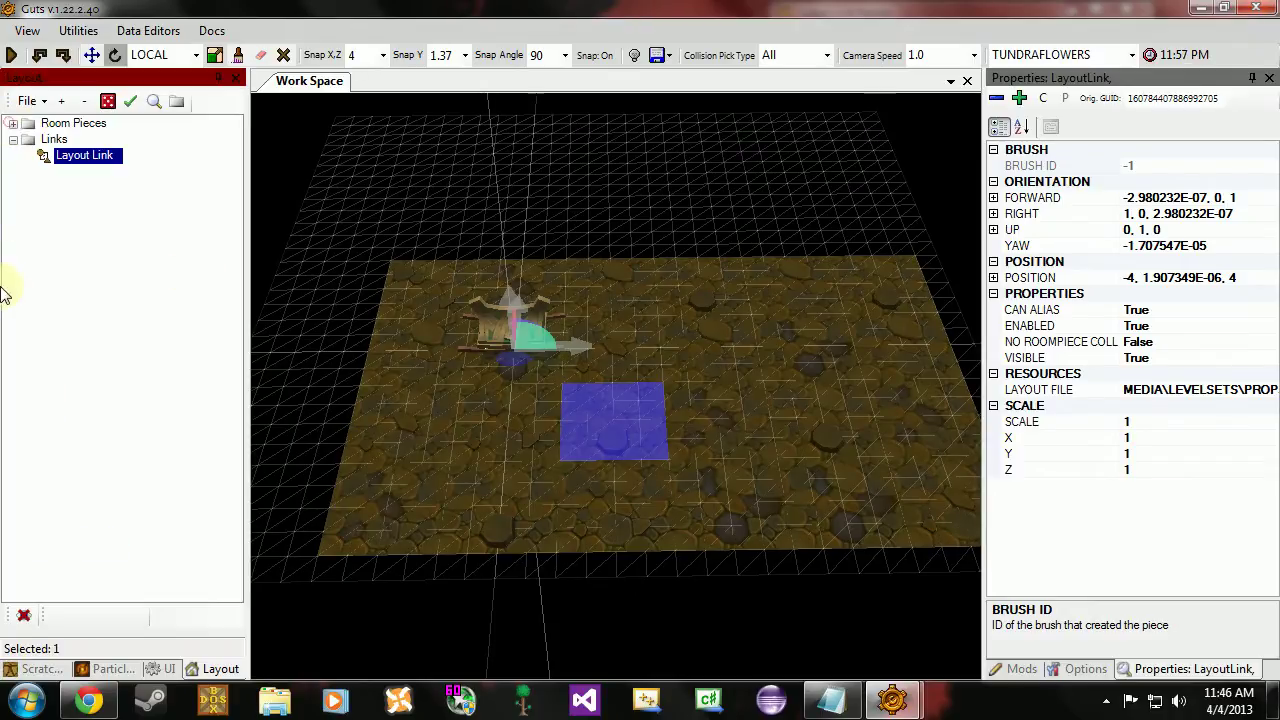
{"action": "left_click", "coordinate": [13, 140]}
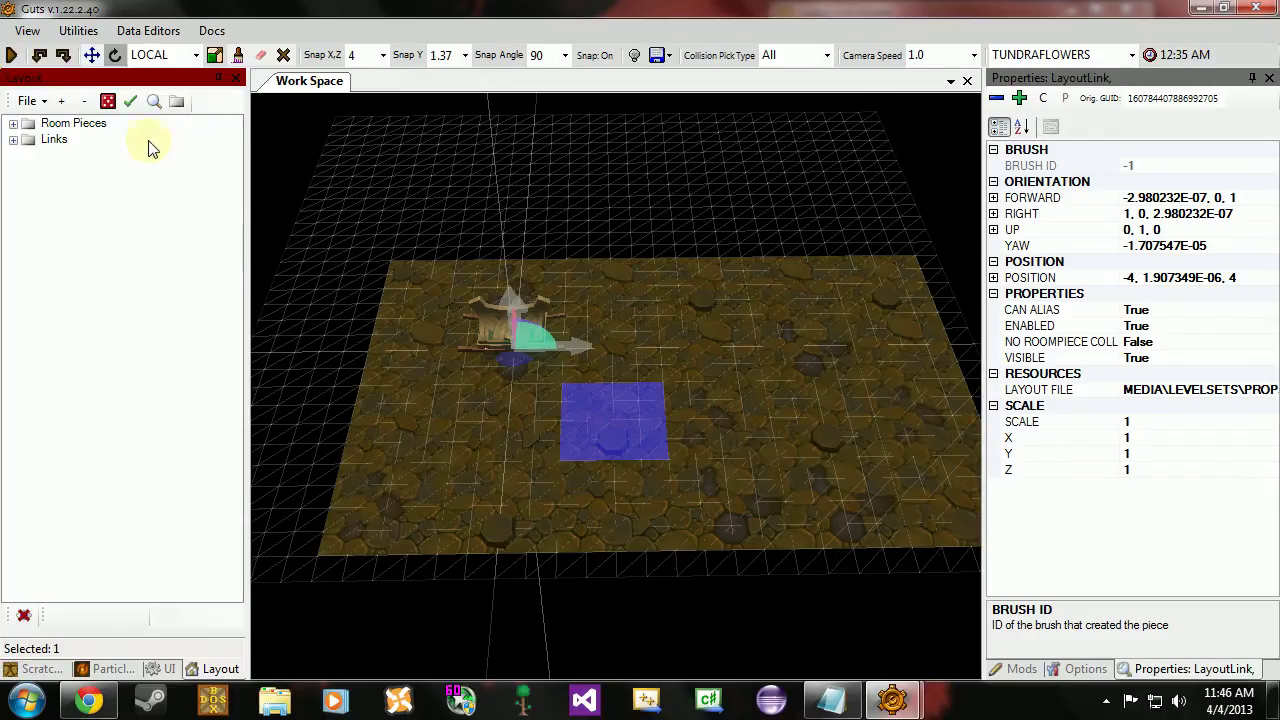
Test the room in game mode by walking the character across the floor, and return to editor mode.
{"action": "left_click", "coordinate": [12, 56]}
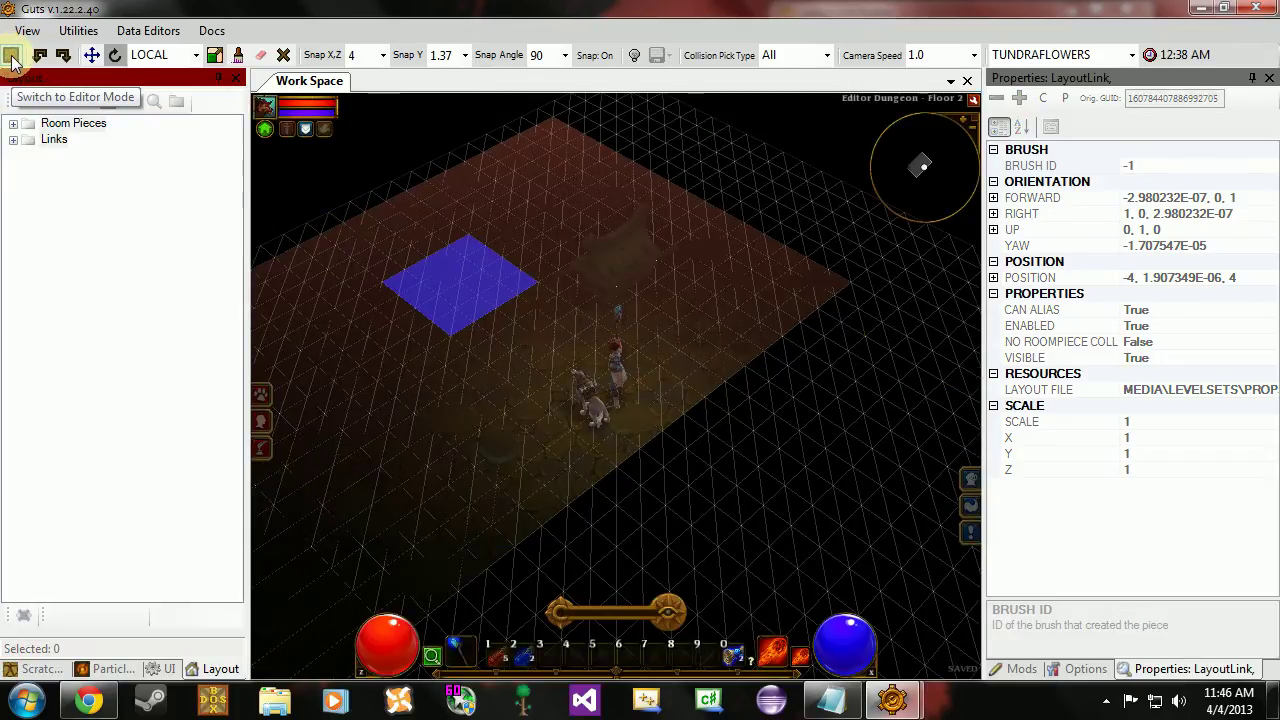
{"action": "left_click", "coordinate": [589, 303]}
{"action": "mouse_move", "coordinate": [586, 319]}
{"action": "left_mouse_down"}
{"action": "mouse_move", "coordinate": [558, 368]}
{"action": "mouse_move", "coordinate": [607, 458]}
{"action": "mouse_move", "coordinate": [544, 320]}
{"action": "mouse_move", "coordinate": [640, 214]}
{"action": "mouse_move", "coordinate": [758, 189]}
{"action": "mouse_move", "coordinate": [793, 305]}
{"action": "mouse_move", "coordinate": [762, 448]}
{"action": "mouse_move", "coordinate": [694, 461]}
{"action": "mouse_move", "coordinate": [521, 364]}
{"action": "mouse_move", "coordinate": [516, 408]}
{"action": "mouse_move", "coordinate": [551, 504]}
{"action": "mouse_move", "coordinate": [729, 443]}
{"action": "mouse_move", "coordinate": [694, 342]}
{"action": "mouse_move", "coordinate": [484, 366]}
{"action": "mouse_move", "coordinate": [580, 451]}
{"action": "mouse_move", "coordinate": [711, 394]}
{"action": "mouse_move", "coordinate": [792, 318]}
{"action": "mouse_move", "coordinate": [795, 352]}
{"action": "mouse_move", "coordinate": [810, 348]}
{"action": "mouse_move", "coordinate": [688, 258]}
{"action": "mouse_move", "coordinate": [509, 274]}
{"action": "mouse_move", "coordinate": [486, 297]}
{"action": "mouse_move", "coordinate": [470, 423]}
{"action": "mouse_move", "coordinate": [557, 517]}
{"action": "mouse_move", "coordinate": [663, 494]}
{"action": "mouse_move", "coordinate": [694, 456]}
{"action": "mouse_move", "coordinate": [753, 435]}
{"action": "mouse_move", "coordinate": [727, 299]}
{"action": "mouse_move", "coordinate": [651, 260]}
{"action": "mouse_move", "coordinate": [457, 305]}
{"action": "mouse_move", "coordinate": [430, 388]}
{"action": "mouse_move", "coordinate": [474, 430]}
{"action": "mouse_move", "coordinate": [626, 494]}
{"action": "mouse_move", "coordinate": [705, 449]}
{"action": "mouse_move", "coordinate": [658, 459]}
{"action": "mouse_move", "coordinate": [669, 194]}
{"action": "mouse_move", "coordinate": [784, 390]}
{"action": "mouse_move", "coordinate": [663, 471]}
{"action": "mouse_move", "coordinate": [534, 349]}
{"action": "mouse_move", "coordinate": [706, 191]}
{"action": "mouse_move", "coordinate": [764, 349]}
{"action": "left_mouse_up"}
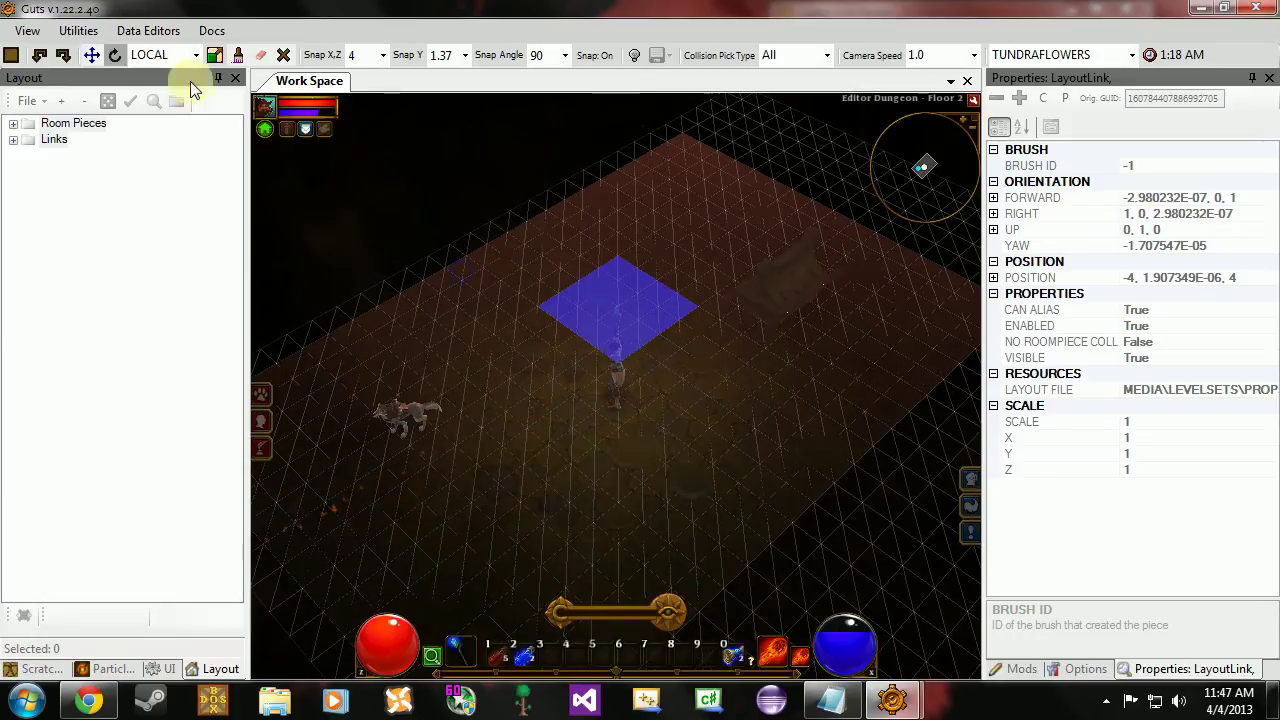
{"action": "left_click", "coordinate": [8, 51]}
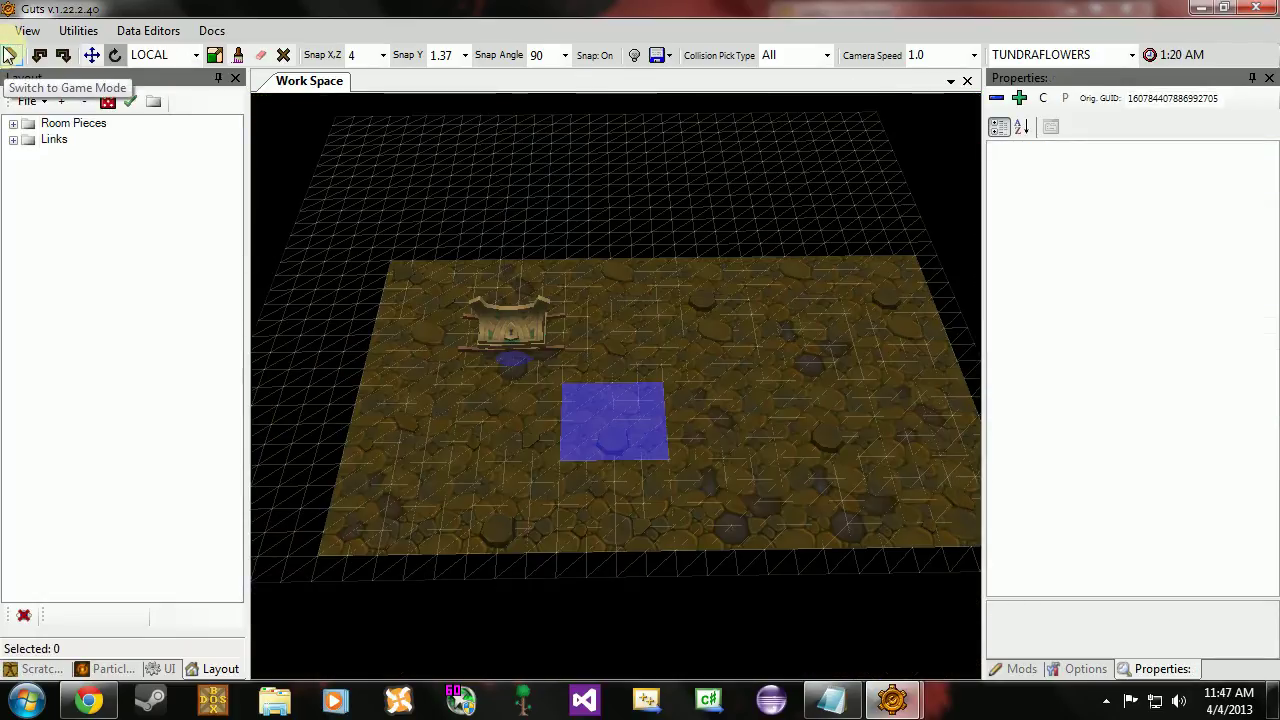